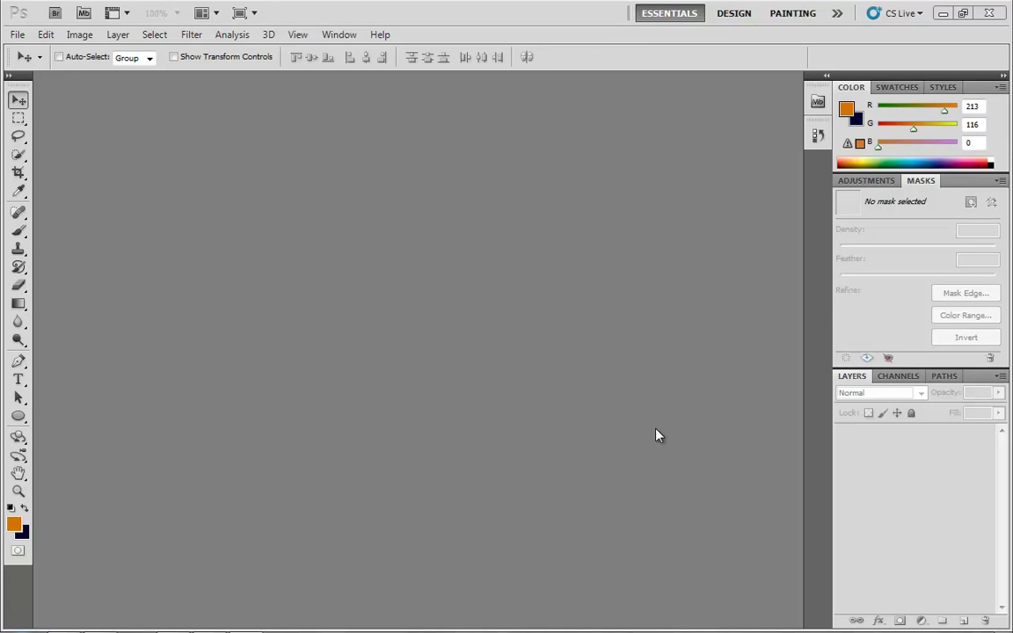
- Open Jellyfish.jpg from the Sample Pictures folder with File > Open
click(18, 37)
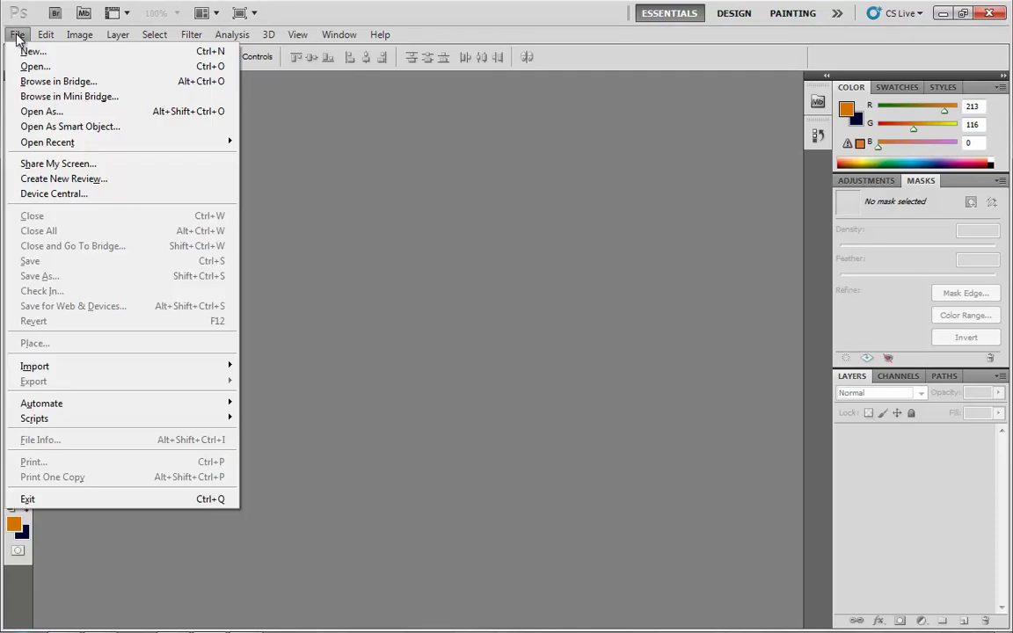
click(35, 66)
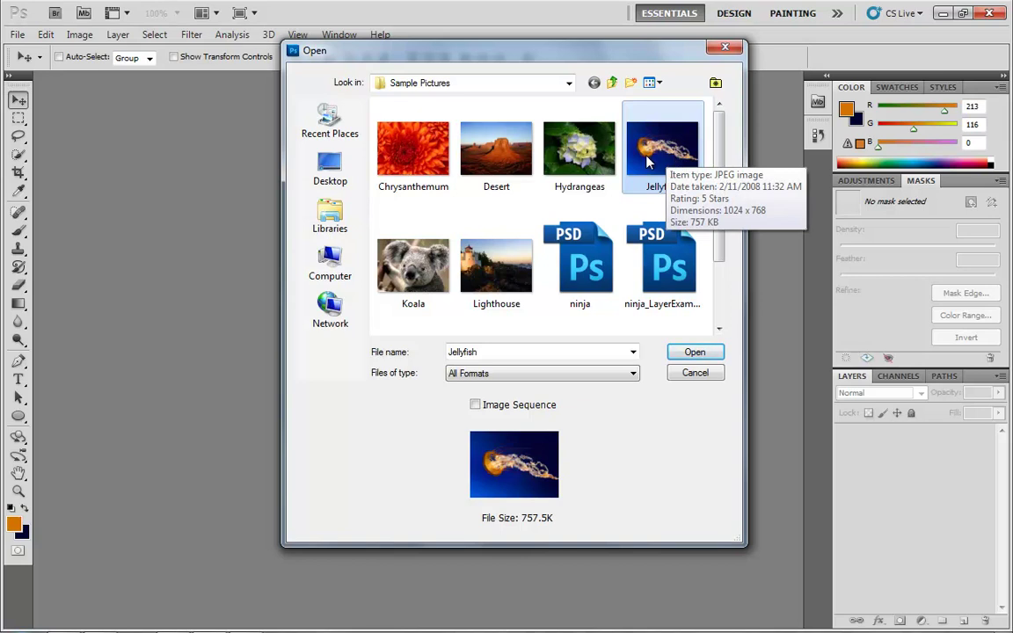
double_click(653, 156)
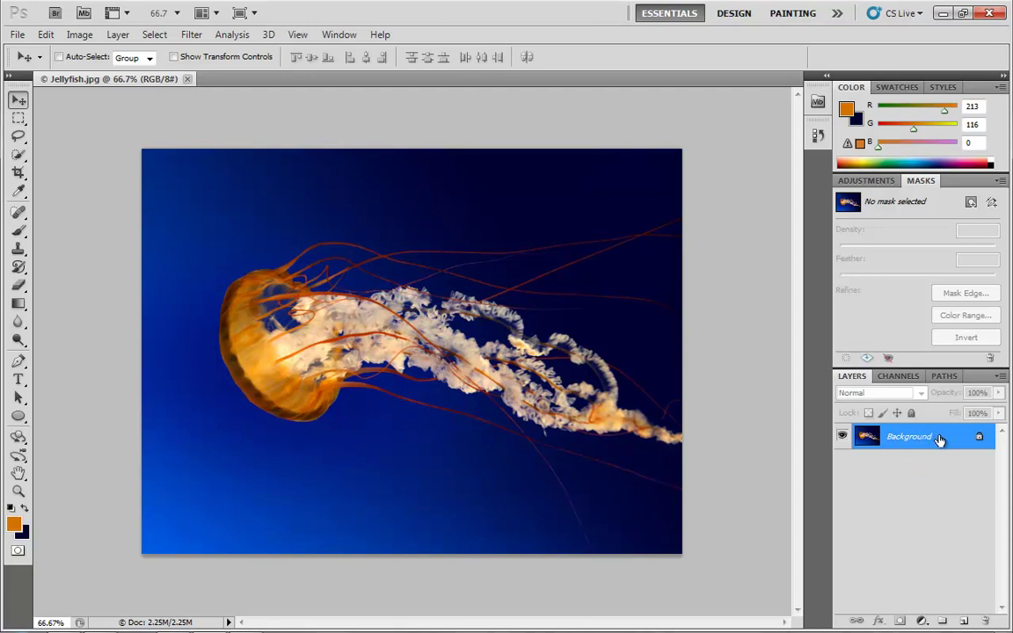
- Convert Background to Layer 0 and place a black (000000) Solid Color fill layer beneath it
double_click(935, 436)
click(627, 191)
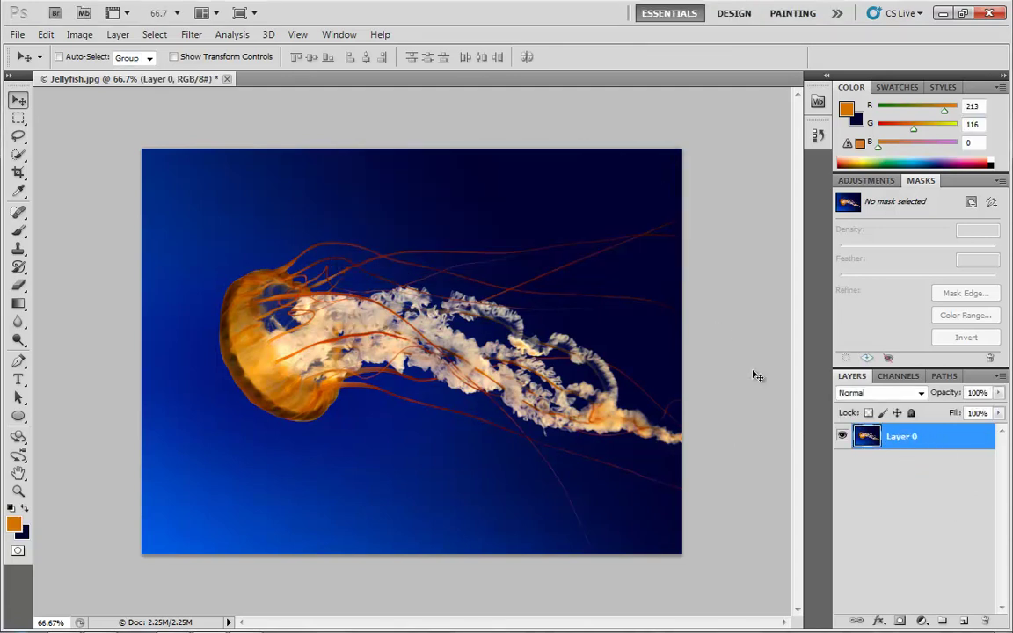
click(919, 623)
click(906, 292)
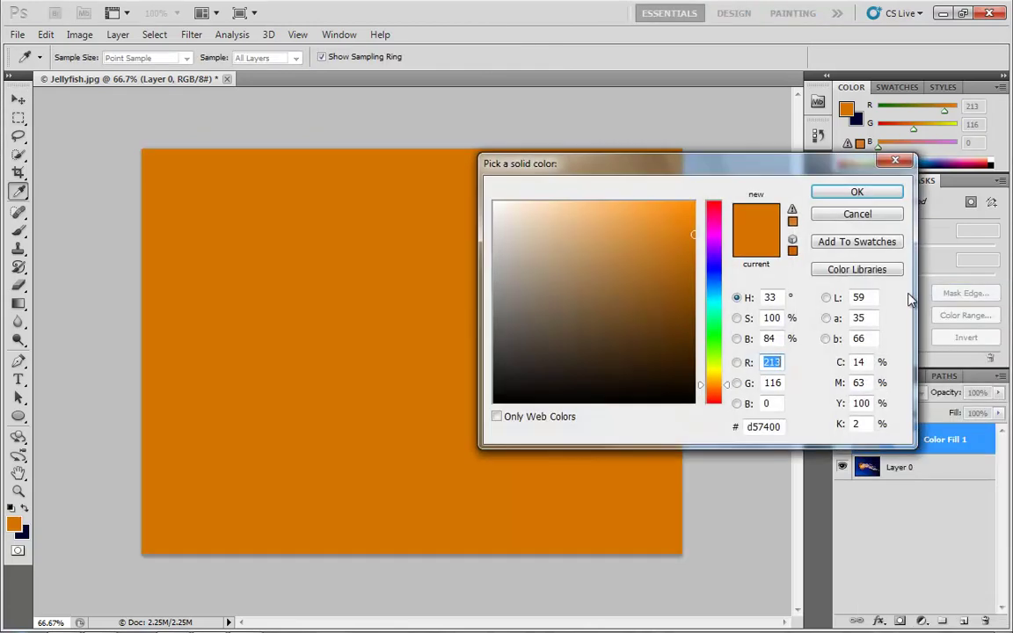
mouse_move(581, 308)
mouse_down()
mouse_move(468, 403)
mouse_move(468, 435)
mouse_up()
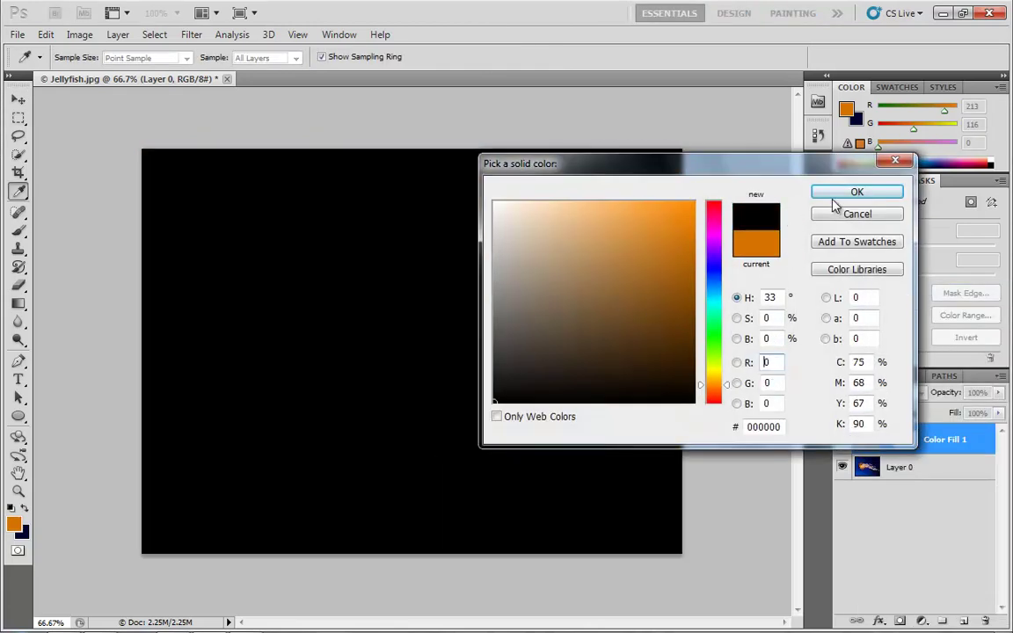
click(857, 191)
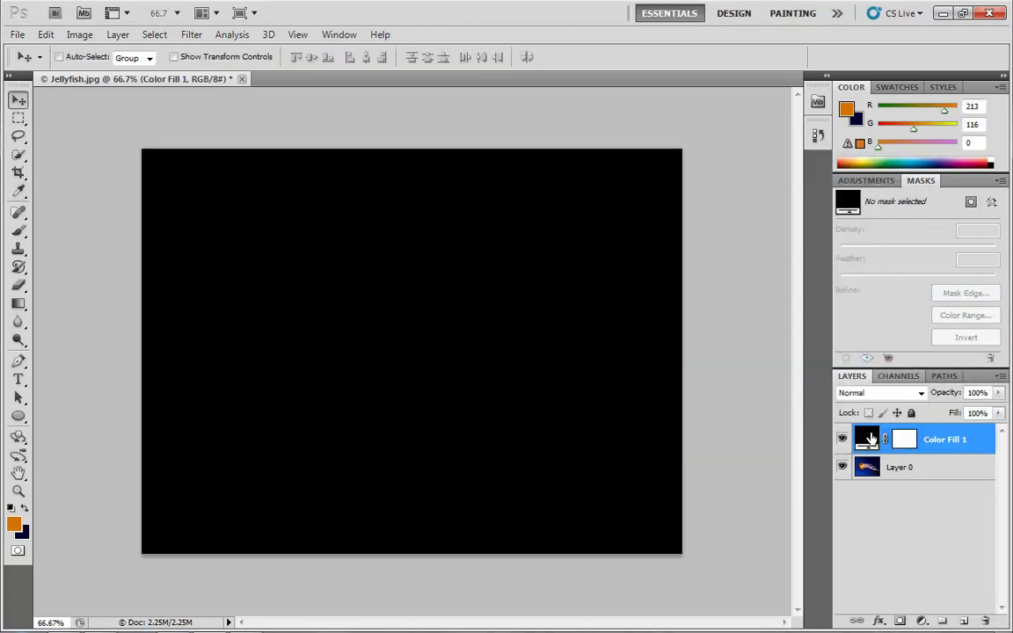
drag(869, 439, 870, 474)
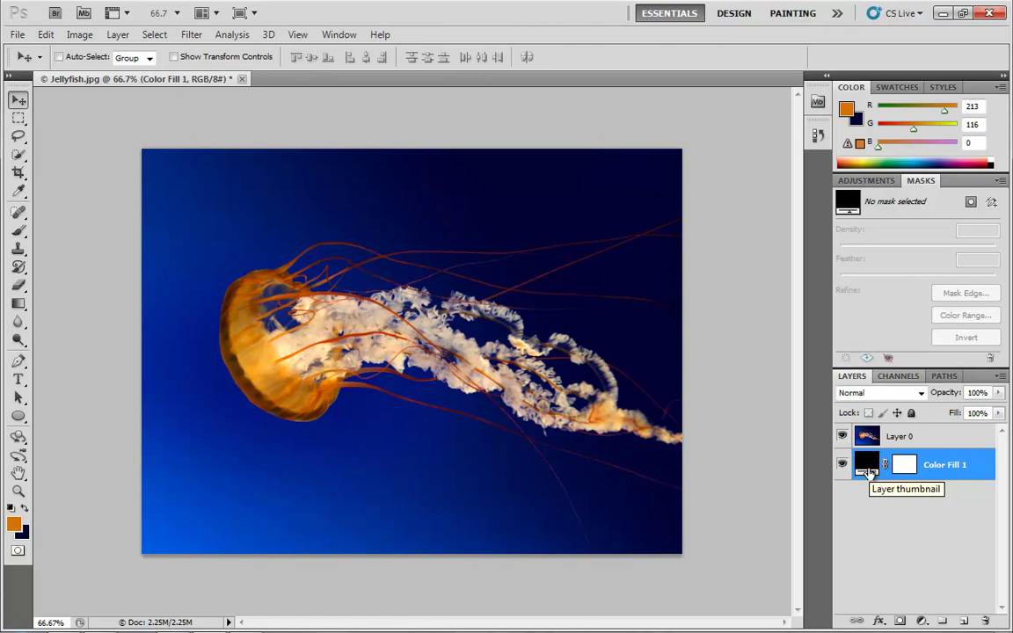
- With Layer 0 active, open Select > Color Range and move its dialog aside
click(919, 436)
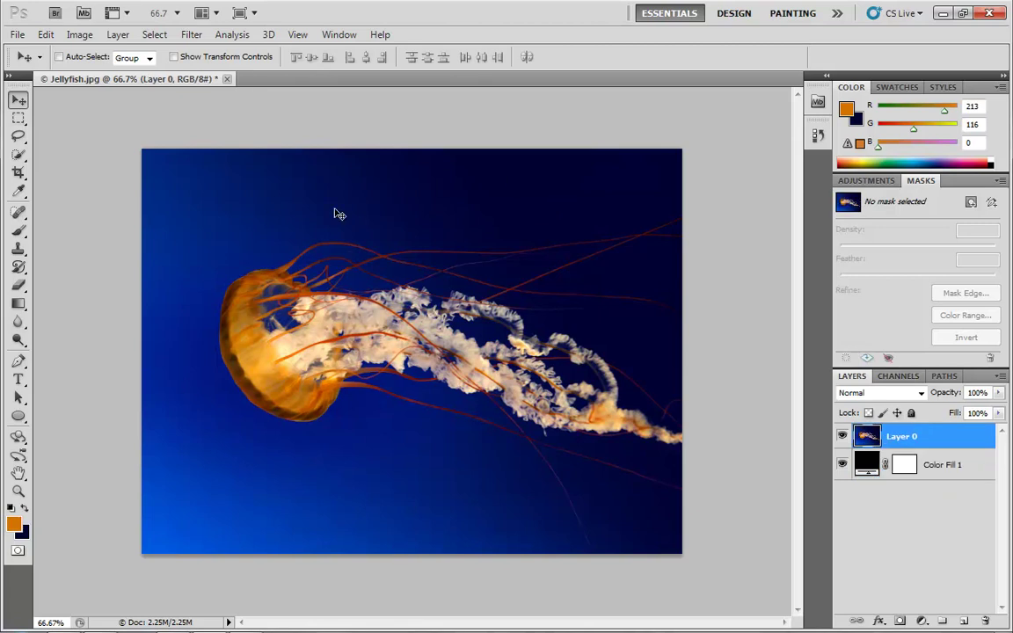
click(151, 35)
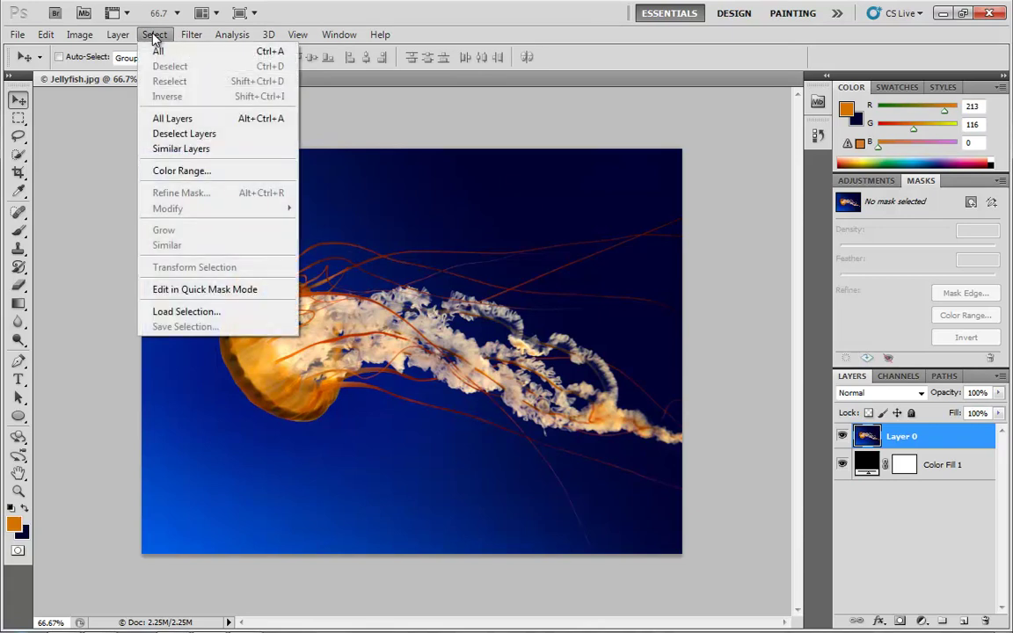
click(163, 172)
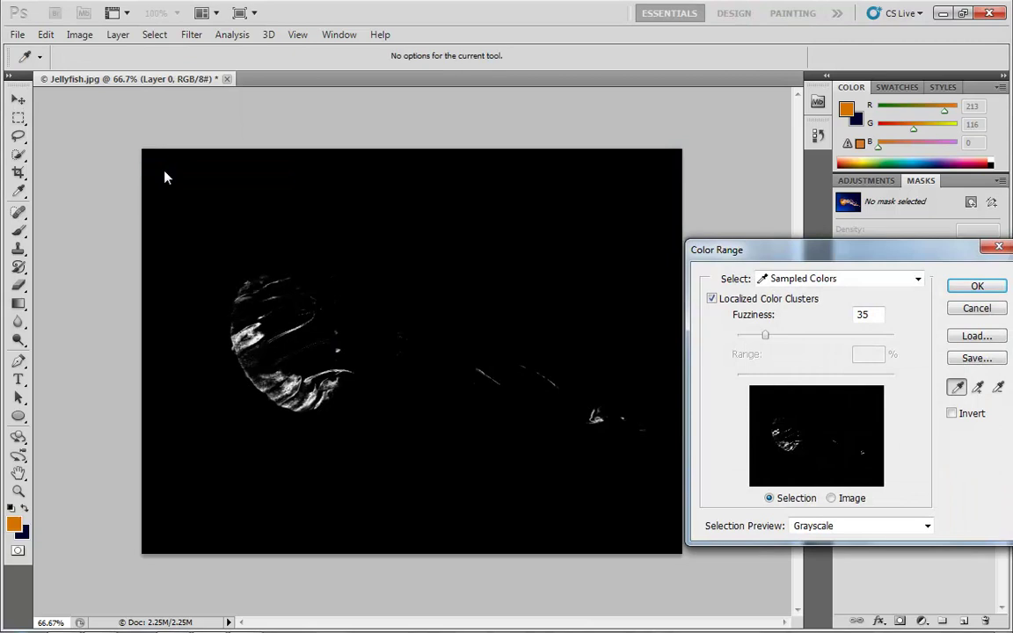
drag(803, 257, 671, 194)
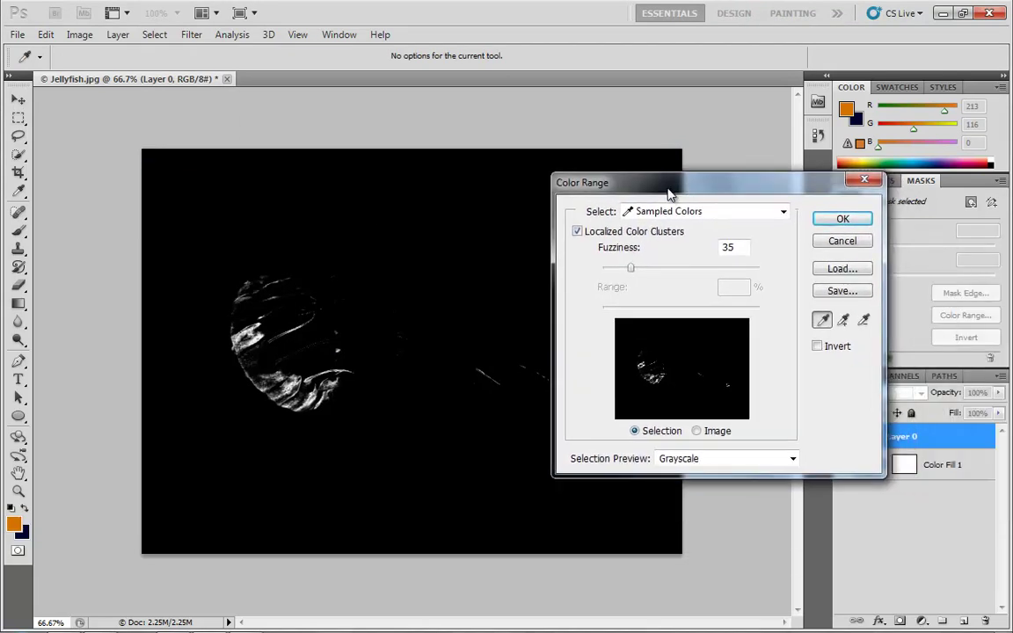
- Sample the blue water behind the jellyfish and settle Fuzziness at 26
click(600, 157)
drag(599, 156, 293, 175)
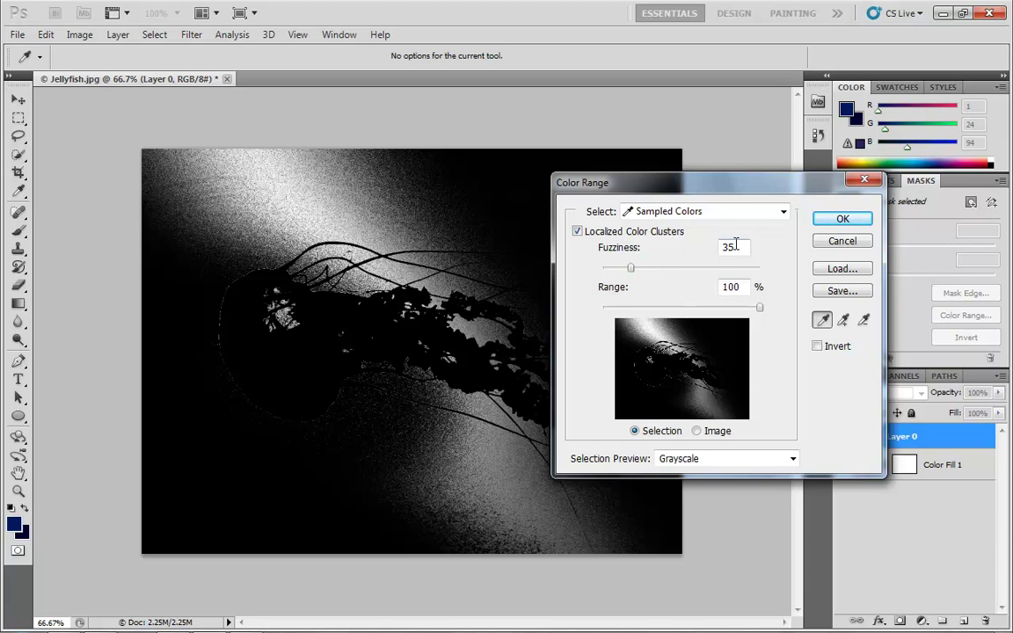
drag(630, 273, 601, 272)
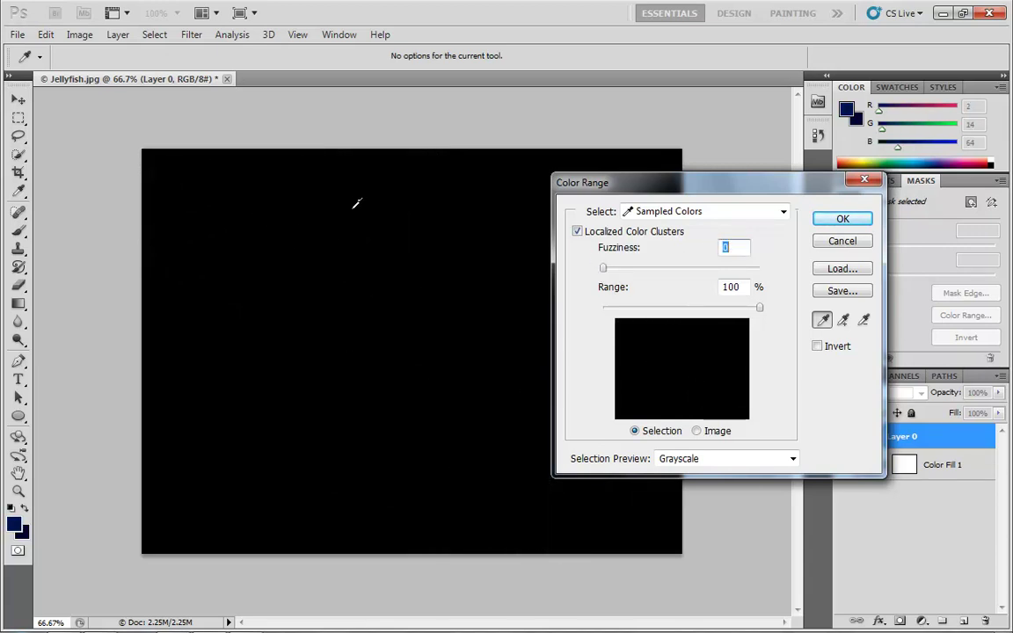
drag(603, 268, 625, 268)
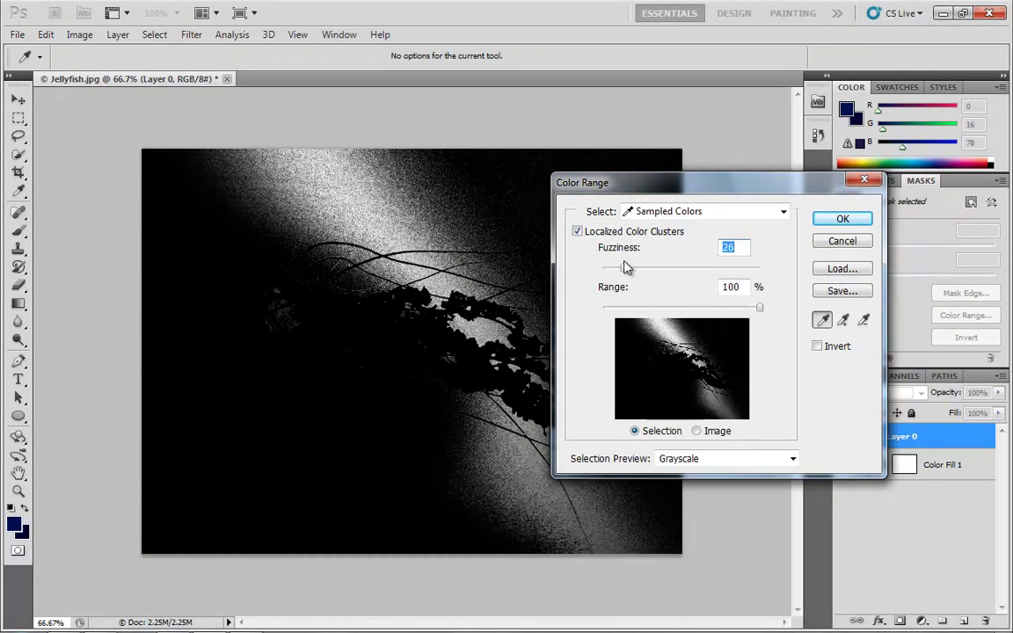
- Add the darker upper water, speckled lower water and right-edge blues to the colour range
drag(648, 197, 710, 220)
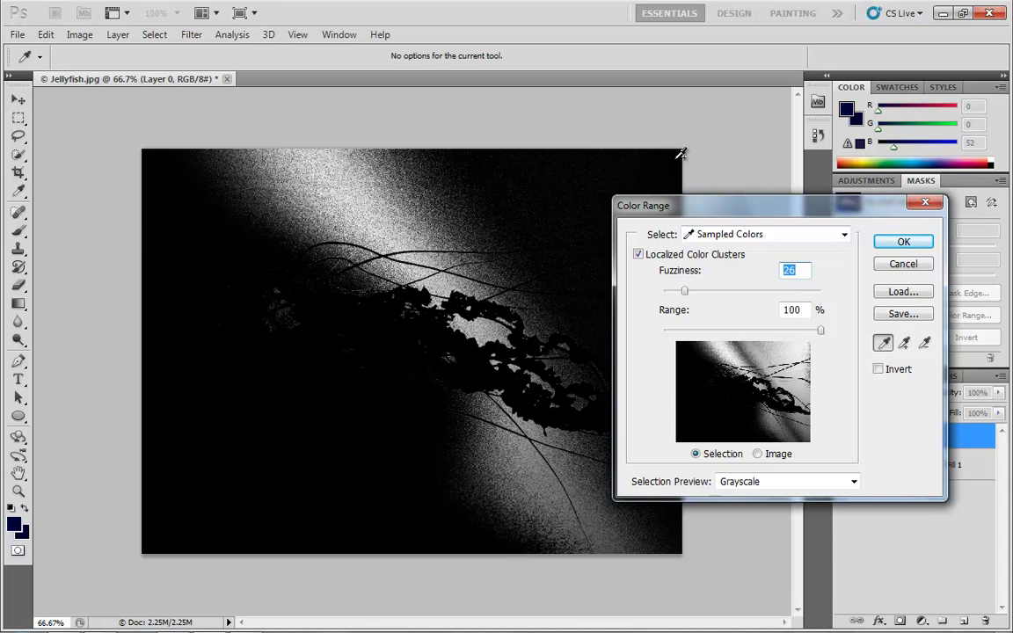
click(669, 159)
drag(653, 160, 163, 532)
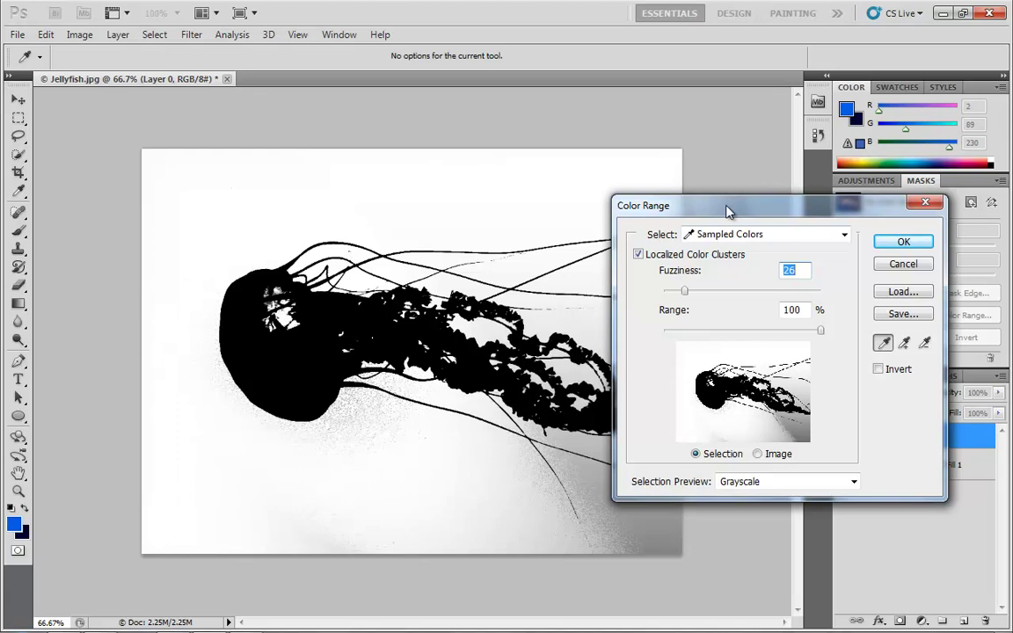
drag(695, 205, 776, 119)
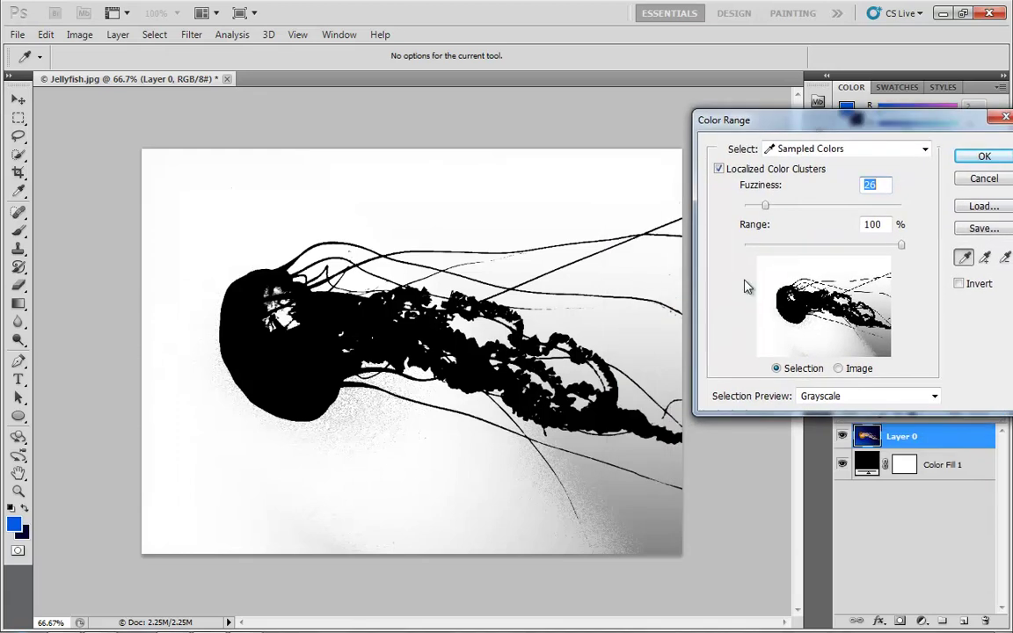
click(603, 477)
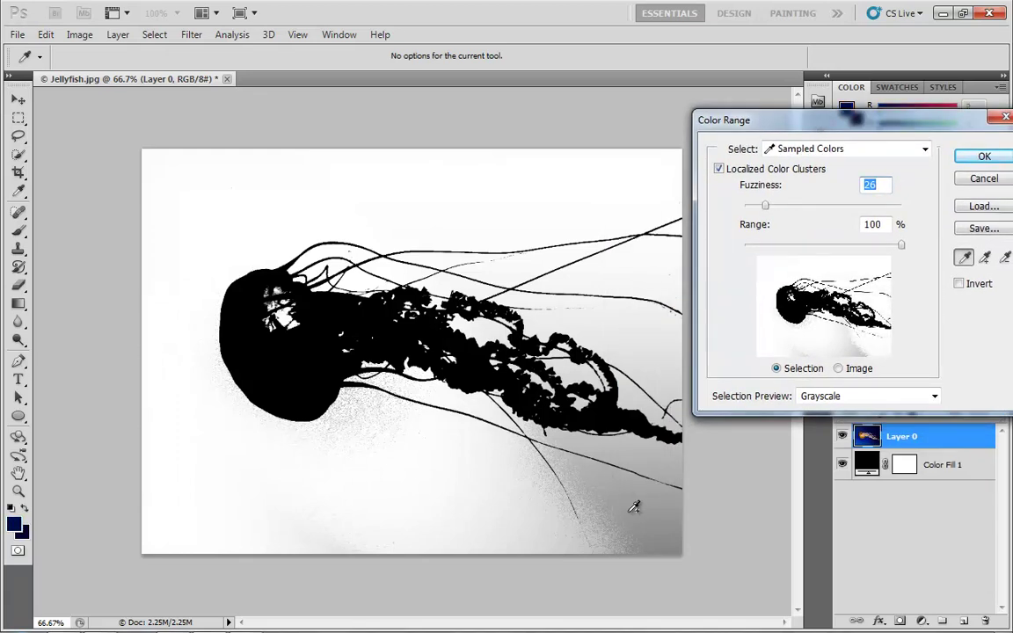
click(525, 468)
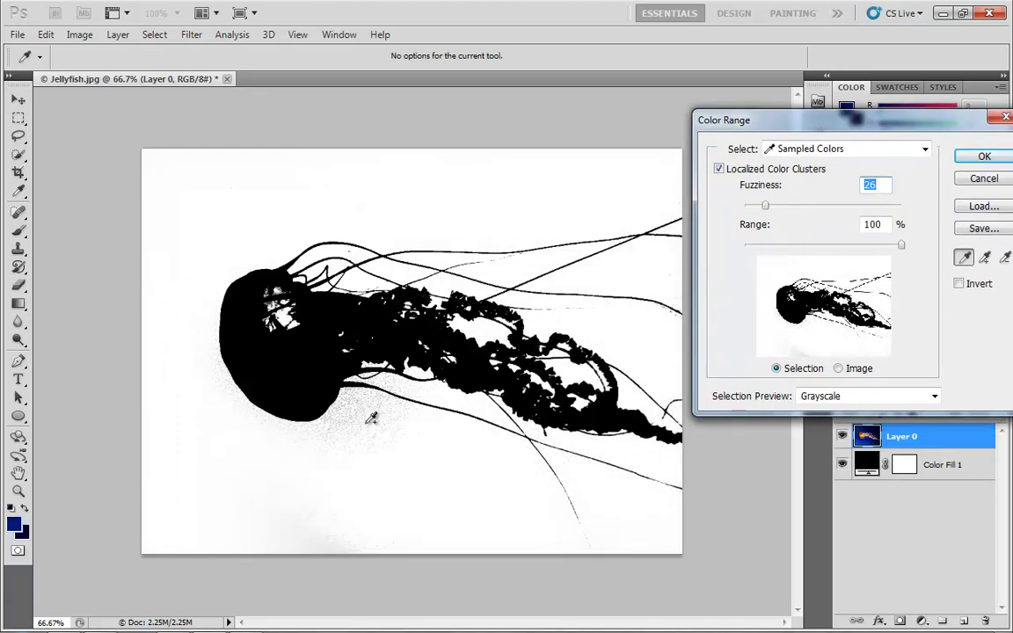
click(301, 385)
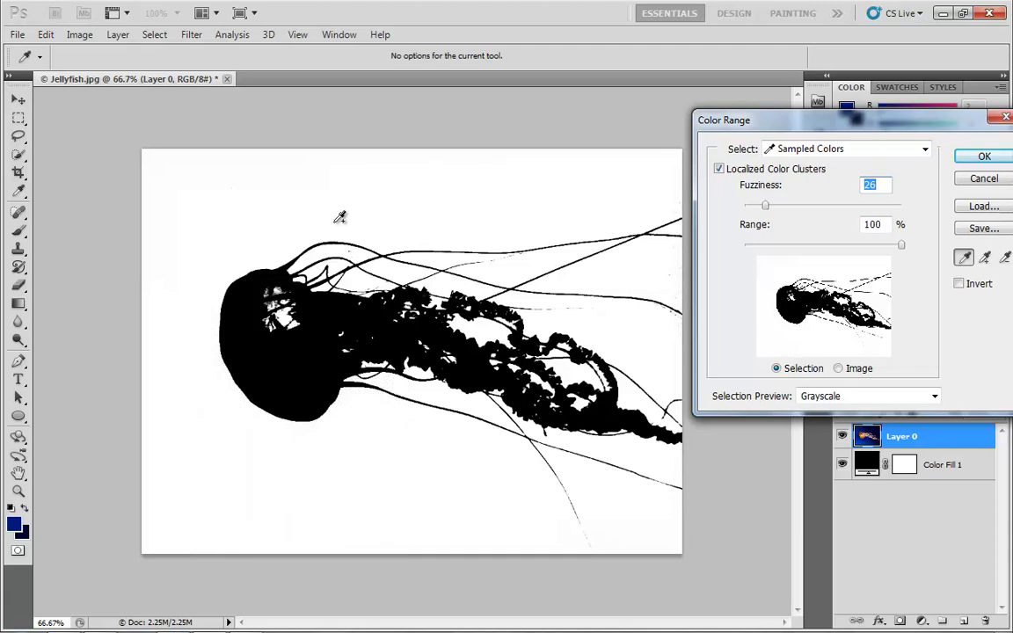
click(673, 270)
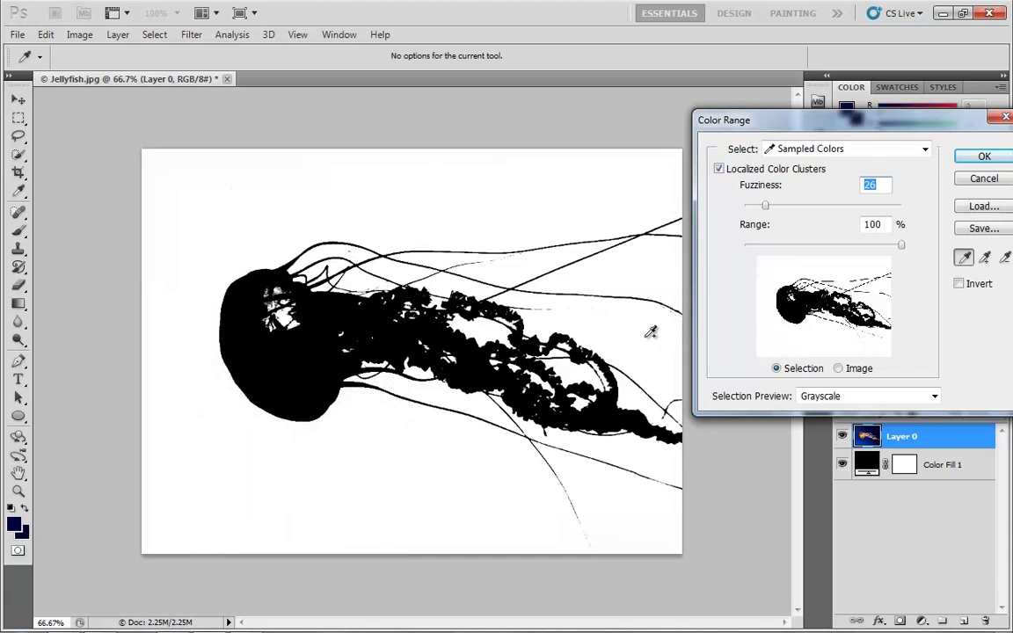
click(374, 434)
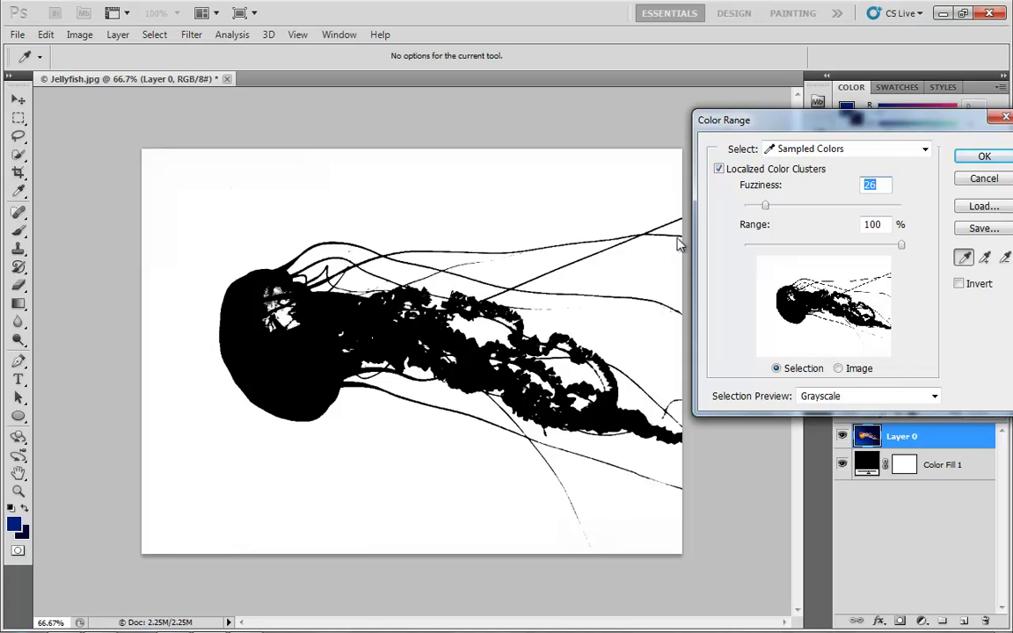
- Raise Fuzziness to 35 and apply the Color Range selection
drag(844, 123, 779, 177)
mouse_move(709, 261)
mouse_down()
mouse_move(791, 265)
mouse_move(701, 266)
mouse_move(711, 268)
mouse_up()
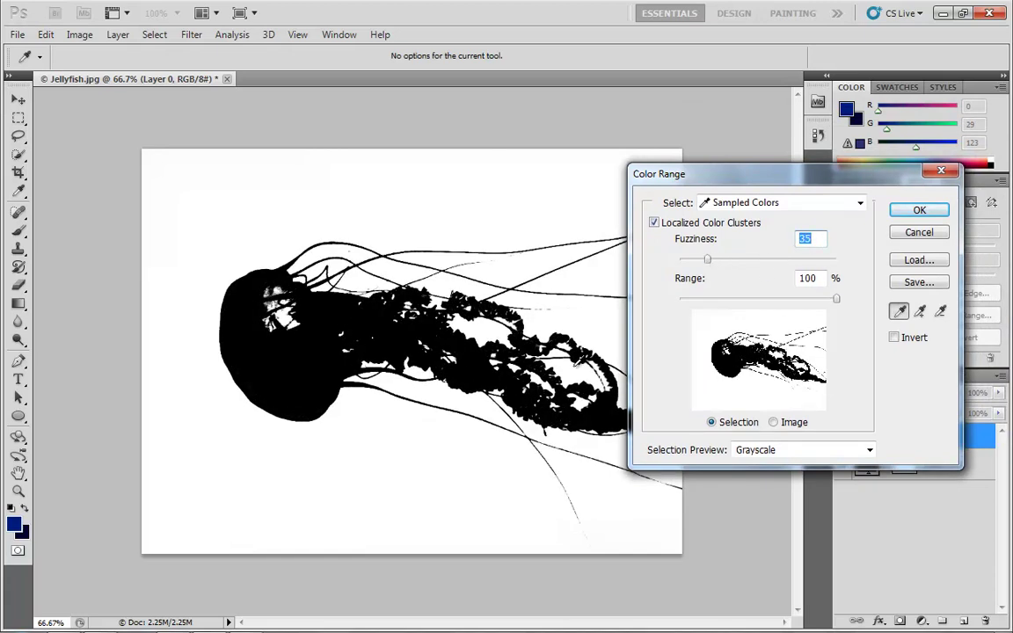
click(919, 211)
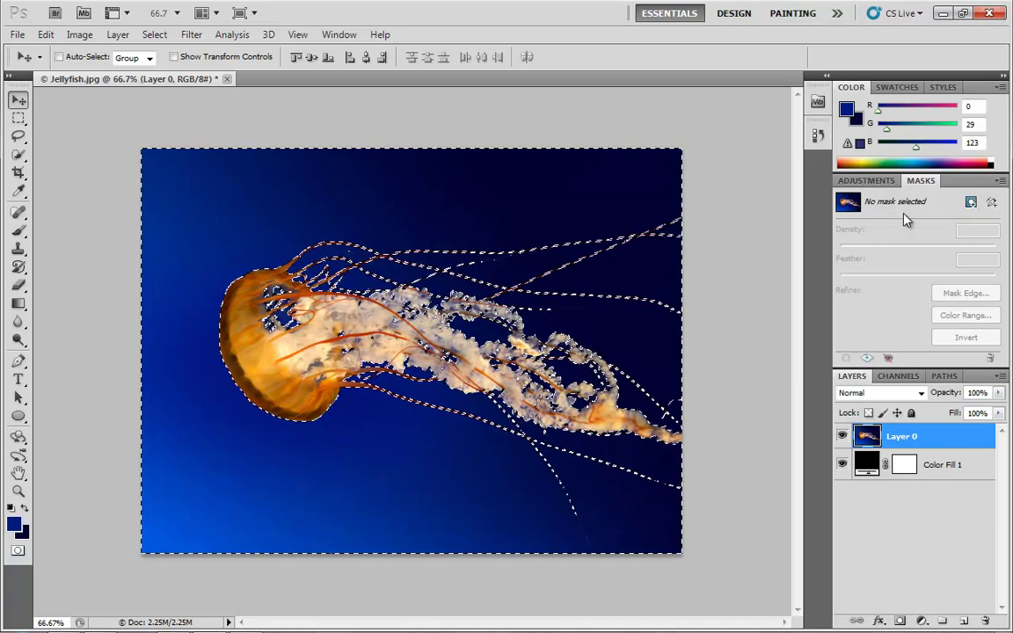
- Add a pixel mask to Layer 0 from the water selection
click(971, 204)
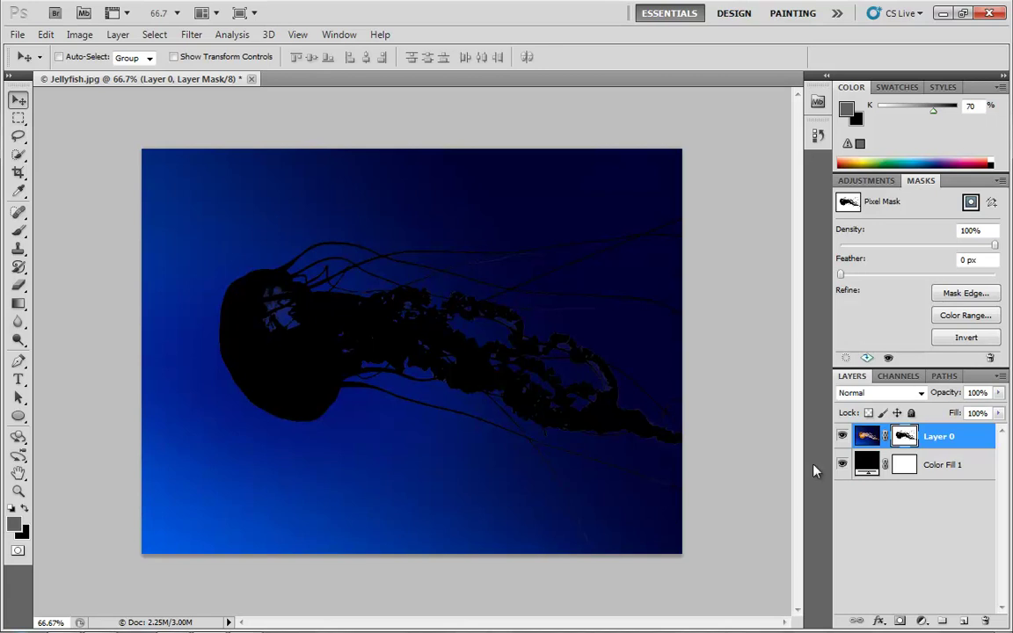
- Invert Layer 0's mask, then open the mask's Color Range and sample the jellyfish's bell and tentacles
click(945, 342)
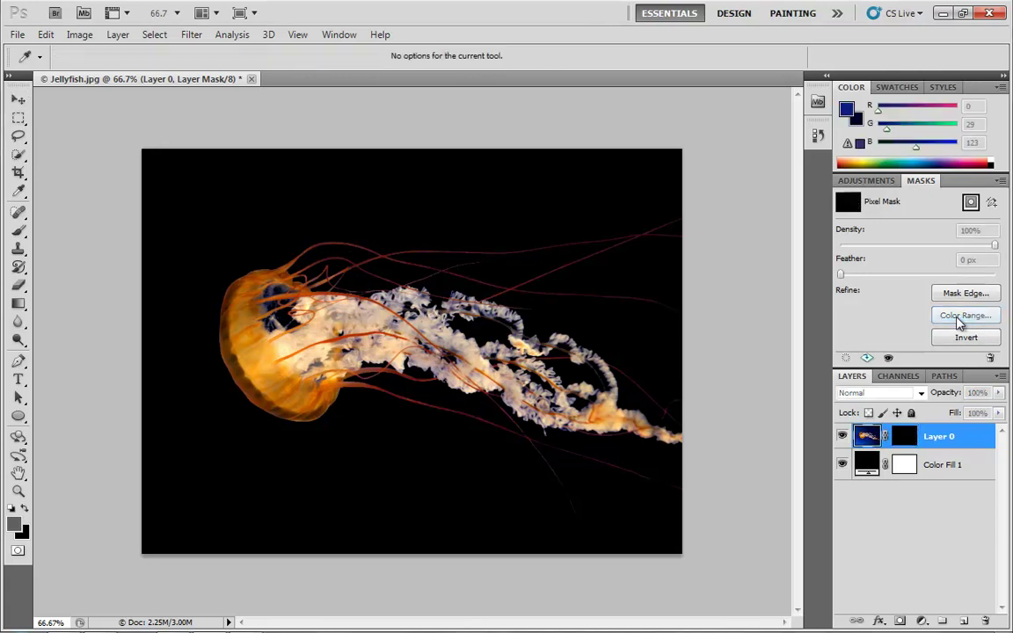
click(961, 317)
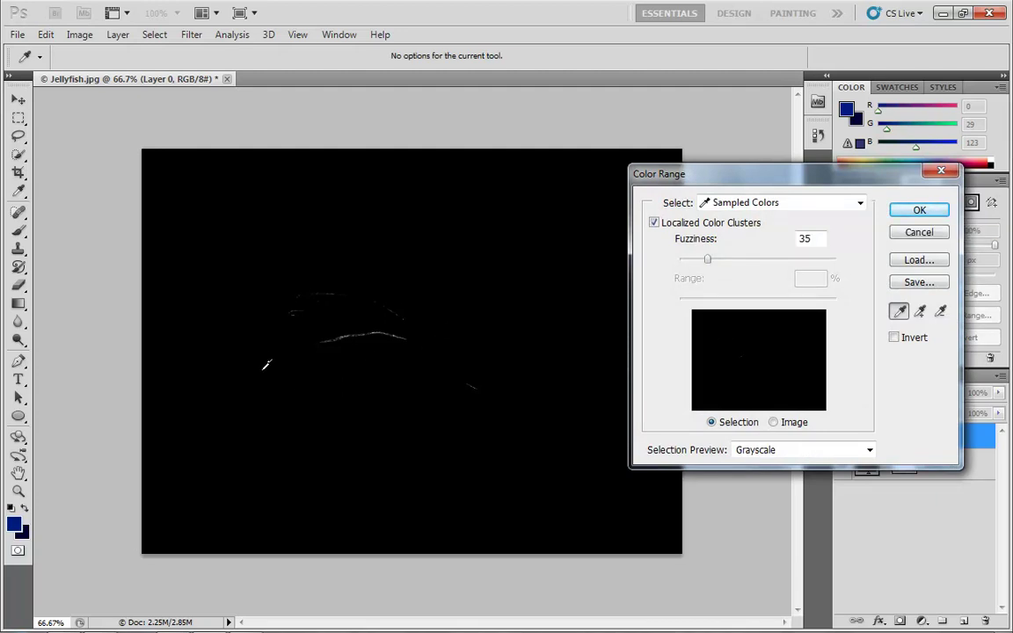
click(246, 327)
click(280, 318)
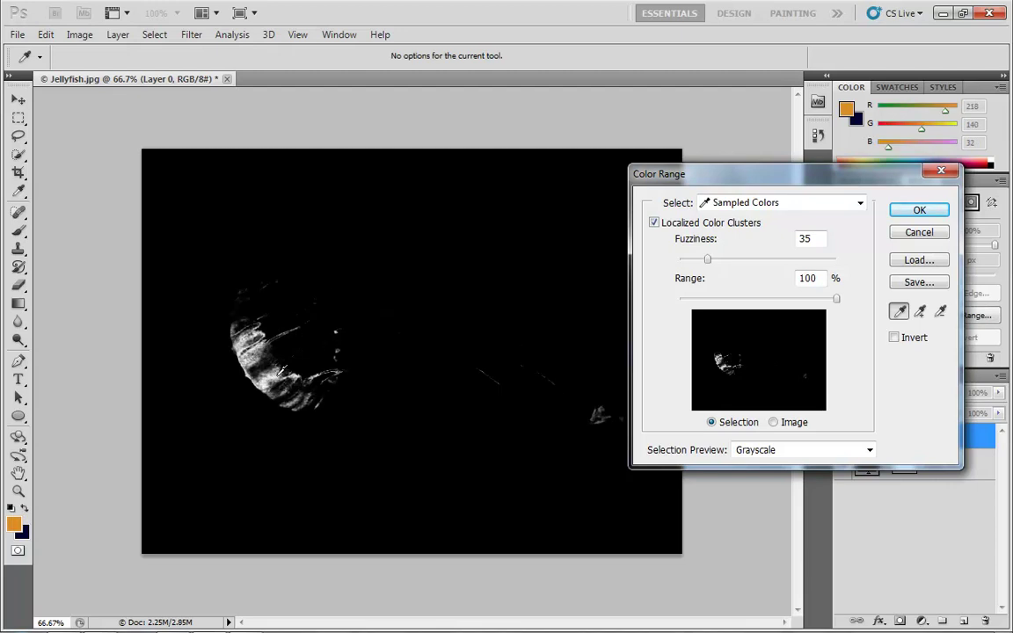
drag(269, 368, 346, 289)
drag(266, 319, 239, 339)
- Try the White and Quick Mask selection previews, then set Selection Preview to None
click(775, 451)
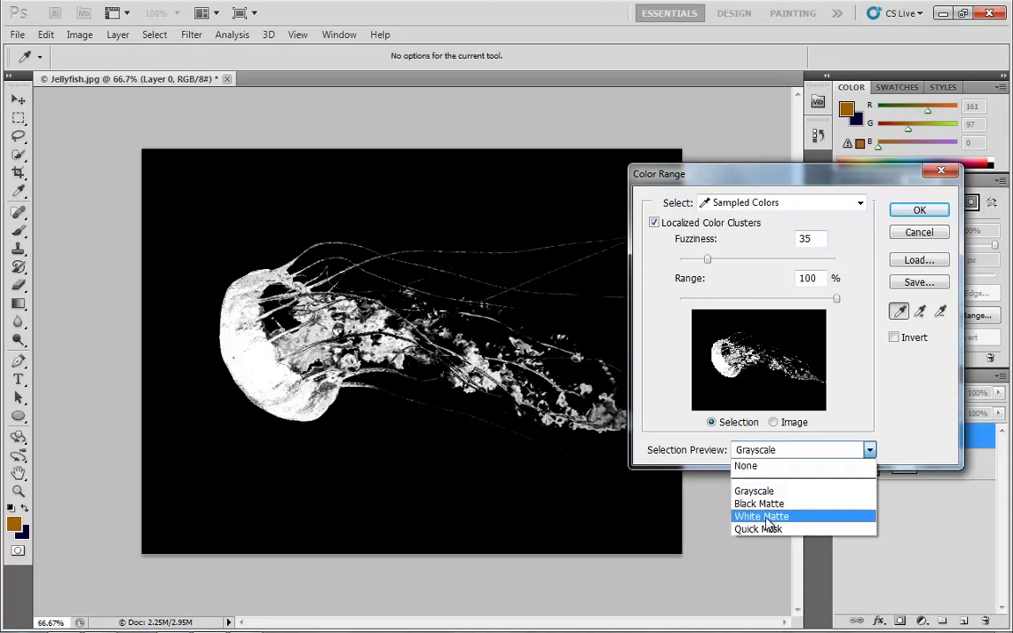
click(767, 518)
click(771, 456)
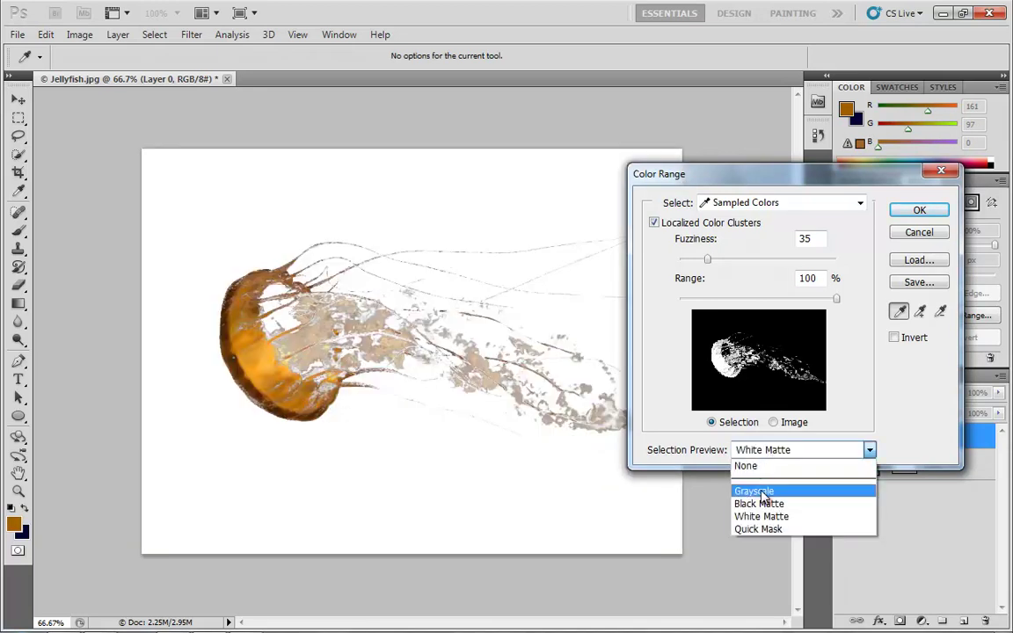
click(760, 529)
click(773, 451)
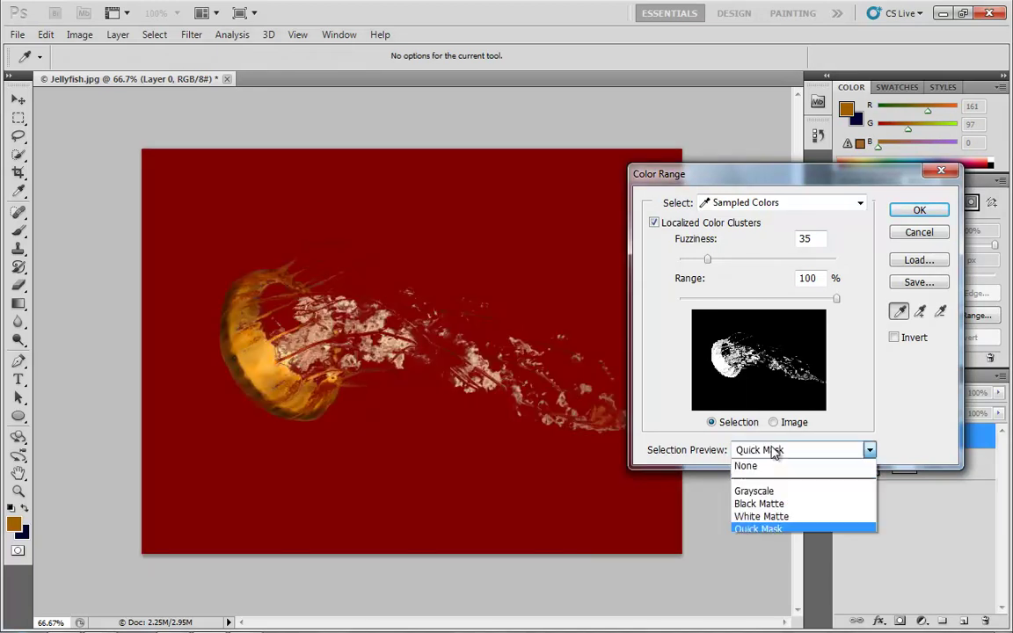
click(754, 467)
- Sample the jellyfish's pale body and tentacle shades into the colour range
click(290, 324)
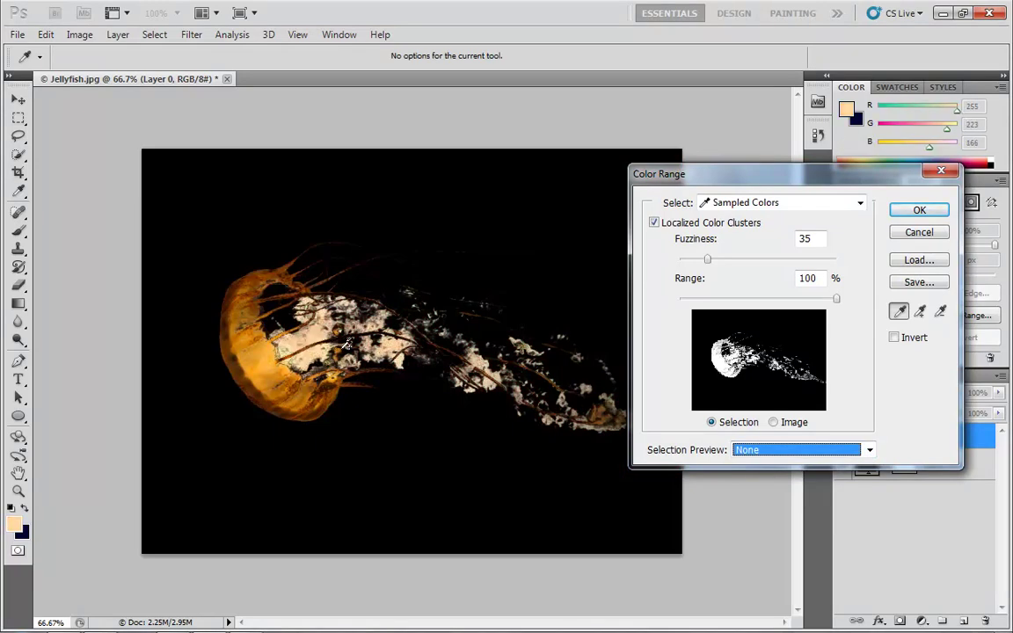
click(343, 310)
click(451, 347)
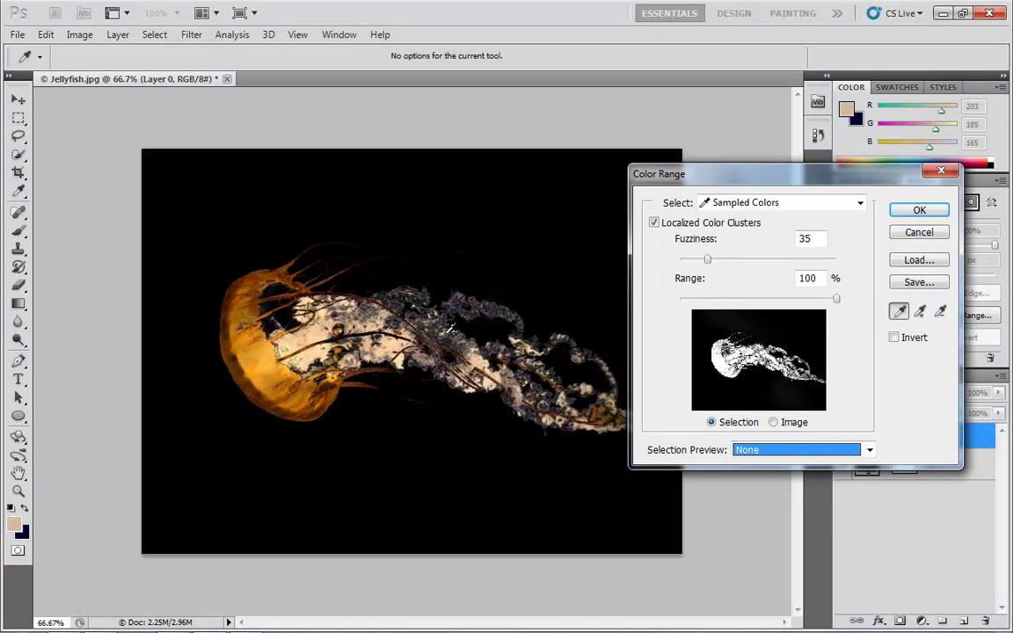
click(432, 321)
click(405, 291)
click(517, 313)
click(493, 312)
click(475, 310)
click(413, 303)
click(350, 309)
click(343, 303)
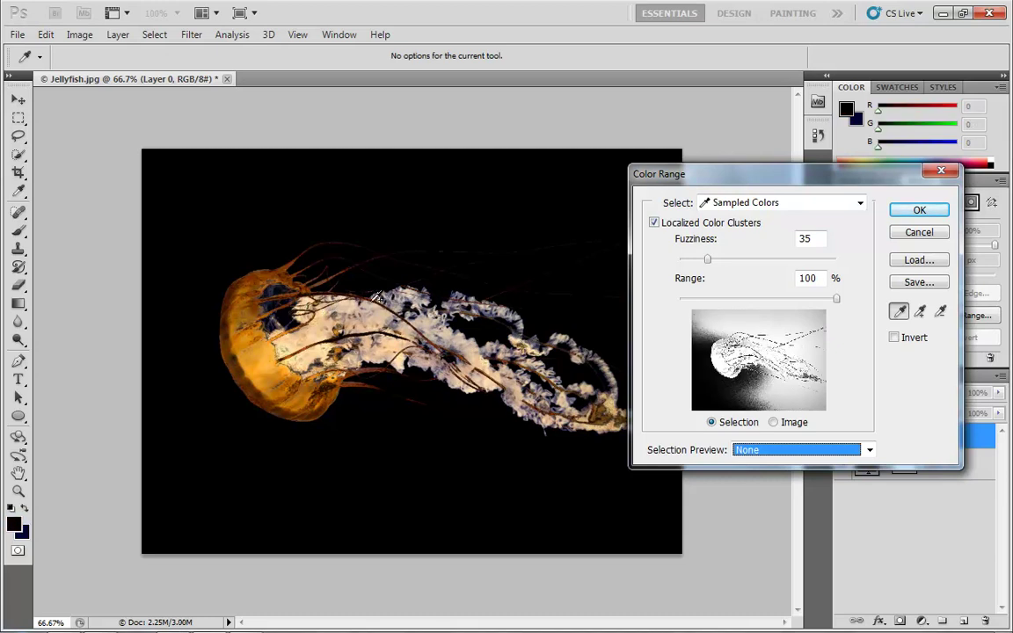
click(335, 246)
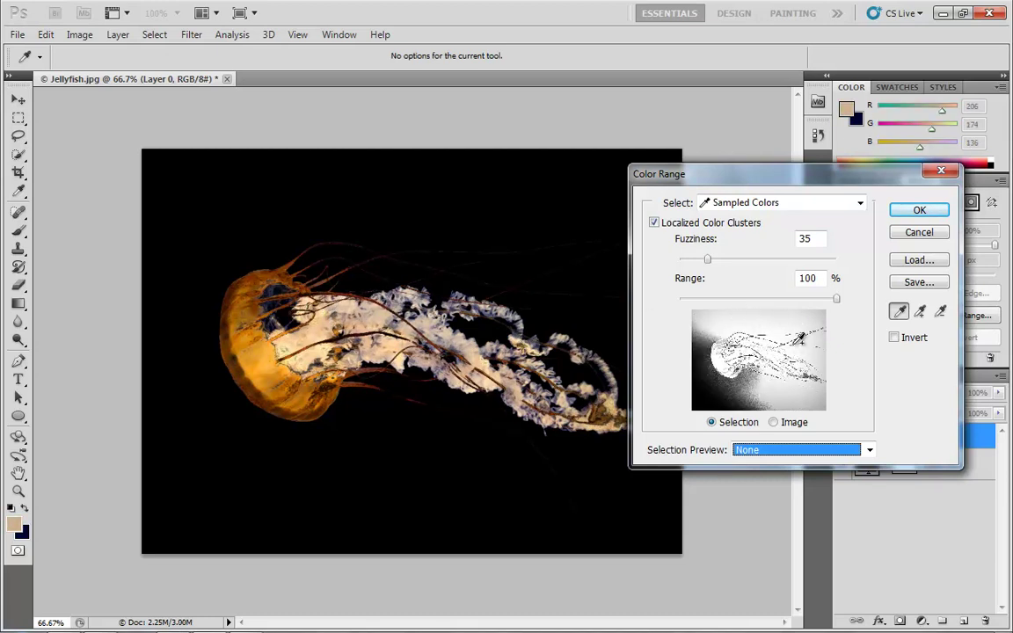
- Resample from the orange bell and apply the colour range to Layer 0's mask
click(305, 439)
drag(306, 436, 276, 324)
click(258, 289)
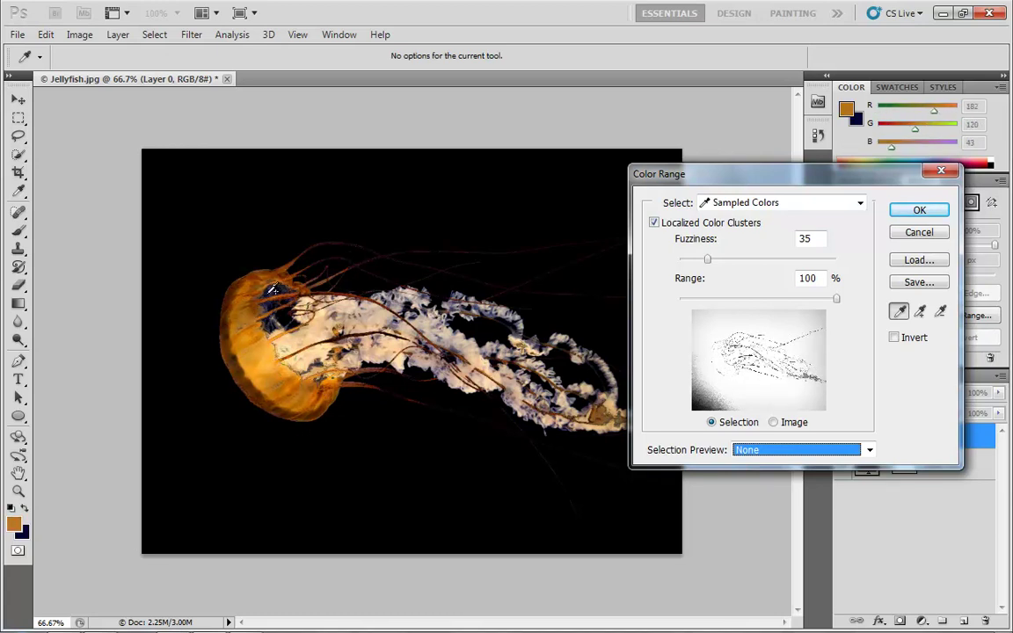
click(914, 211)
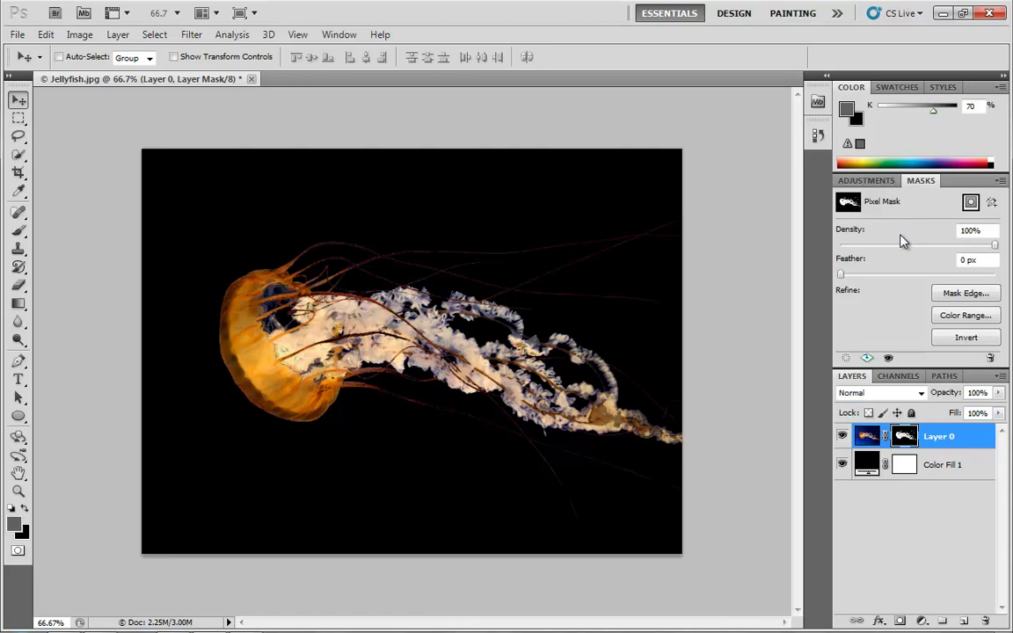
- Toggle between Layer 0's image and mask with Ctrl+2 and Ctrl+\, ending with the mask targeted
key(ctrl+2)
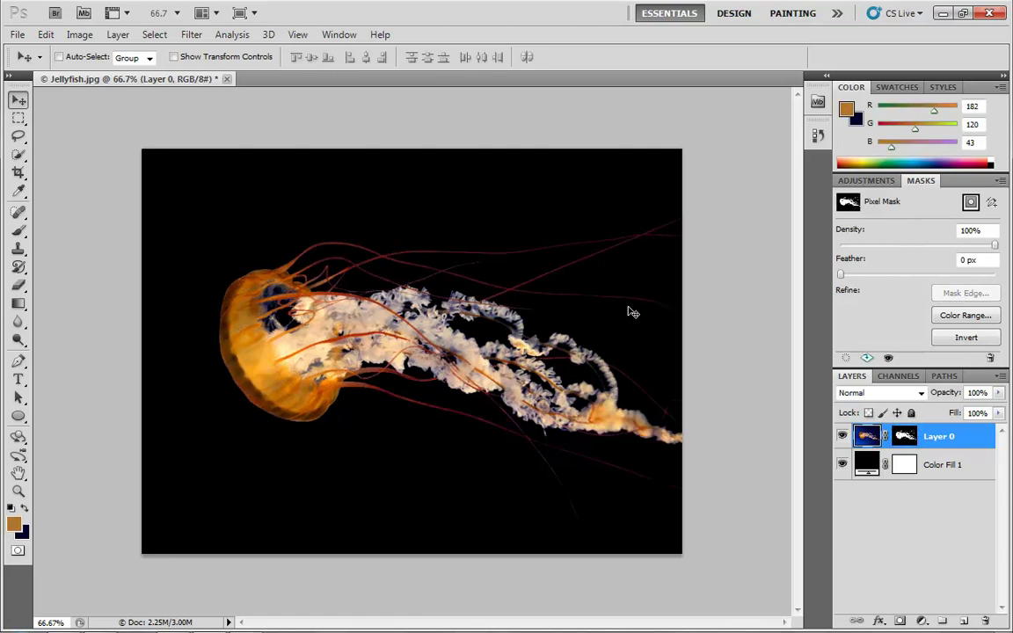
key(ctrl+backslash)
key(ctrl+2)
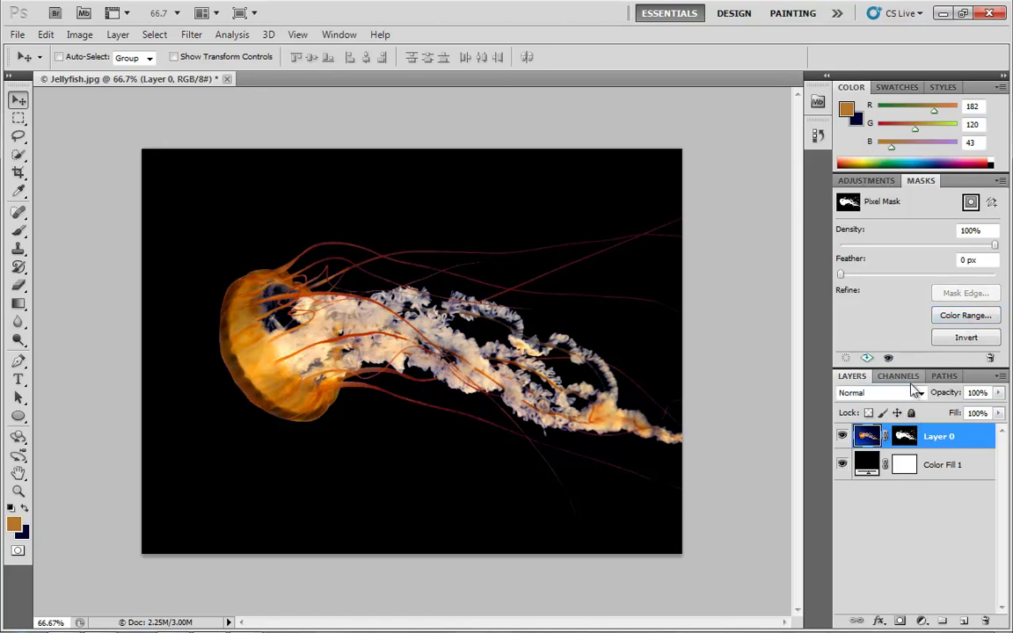
click(905, 436)
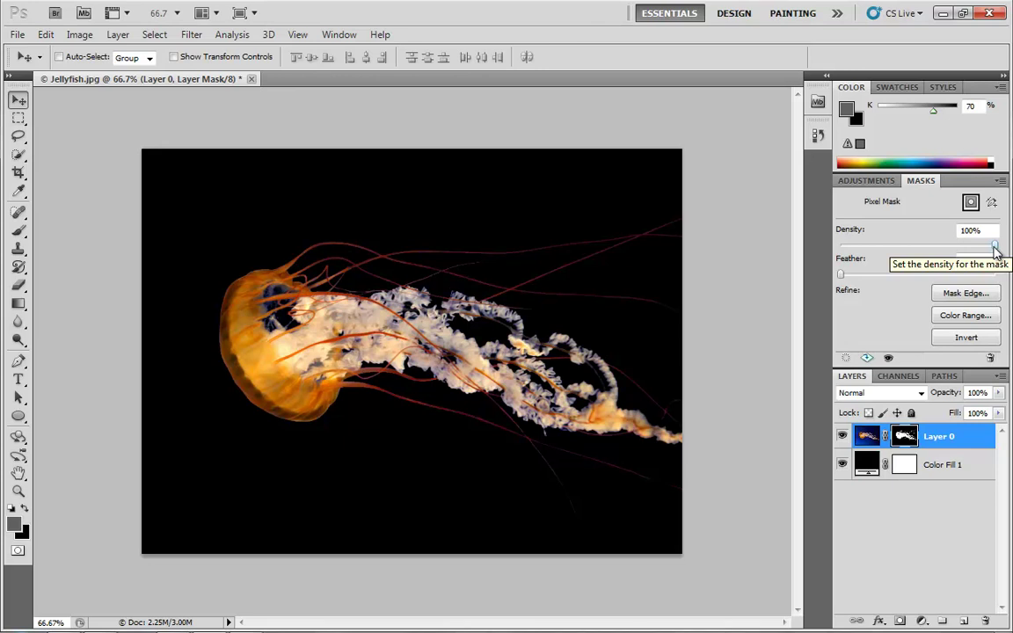
- Adjust the mask Density and test a Feather, then return Feather to 0 px
mouse_move(995, 253)
mouse_down()
mouse_move(842, 251)
mouse_move(1012, 248)
mouse_up()
drag(840, 274, 891, 281)
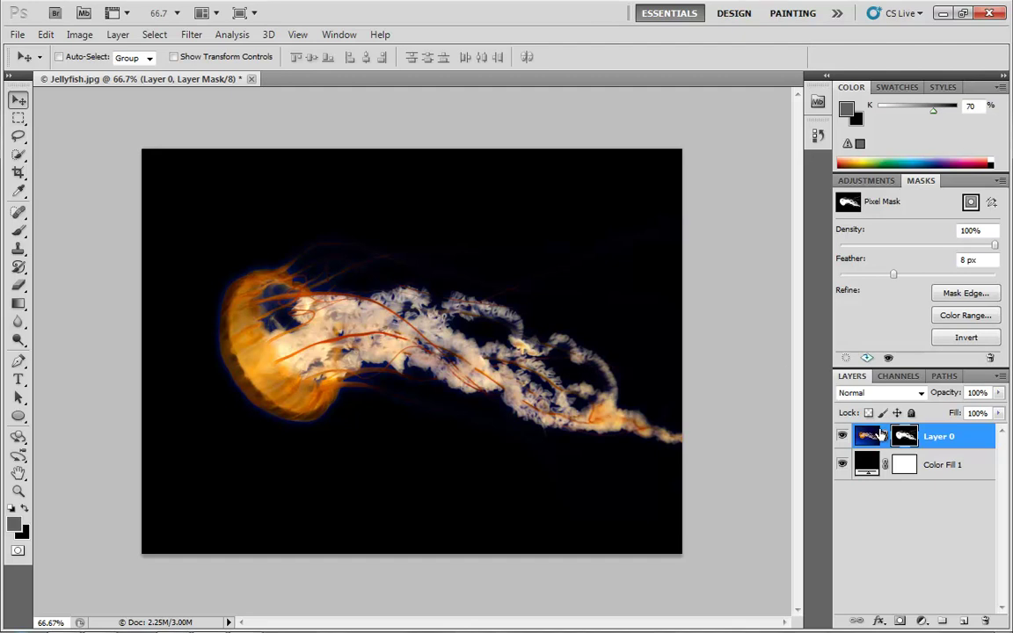
drag(837, 278, 818, 276)
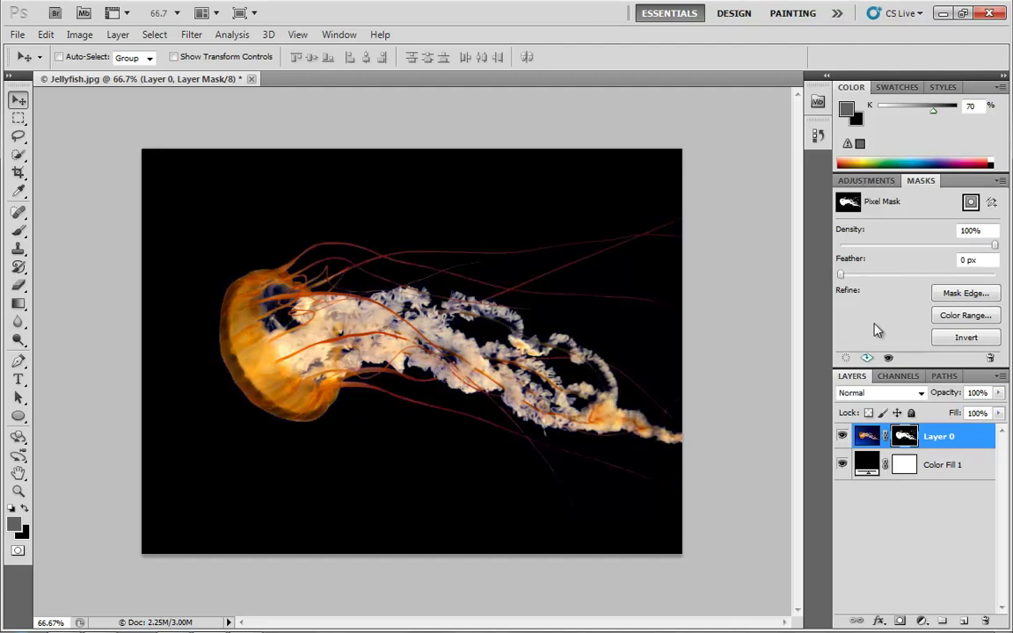
- Display Layer 0's mask as a white-on-black silhouette and test a strong Feather
alt+click(904, 439)
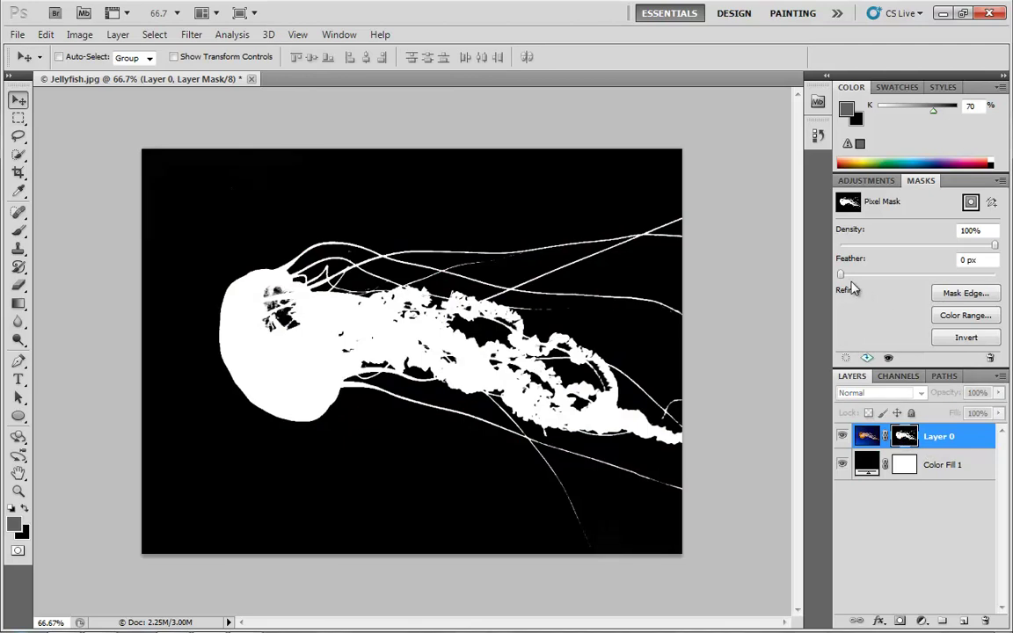
drag(849, 278, 827, 281)
- In Refine Mask, try Smooth, Feather and Contrast up to 60%, then reset all to 0 and close
click(971, 296)
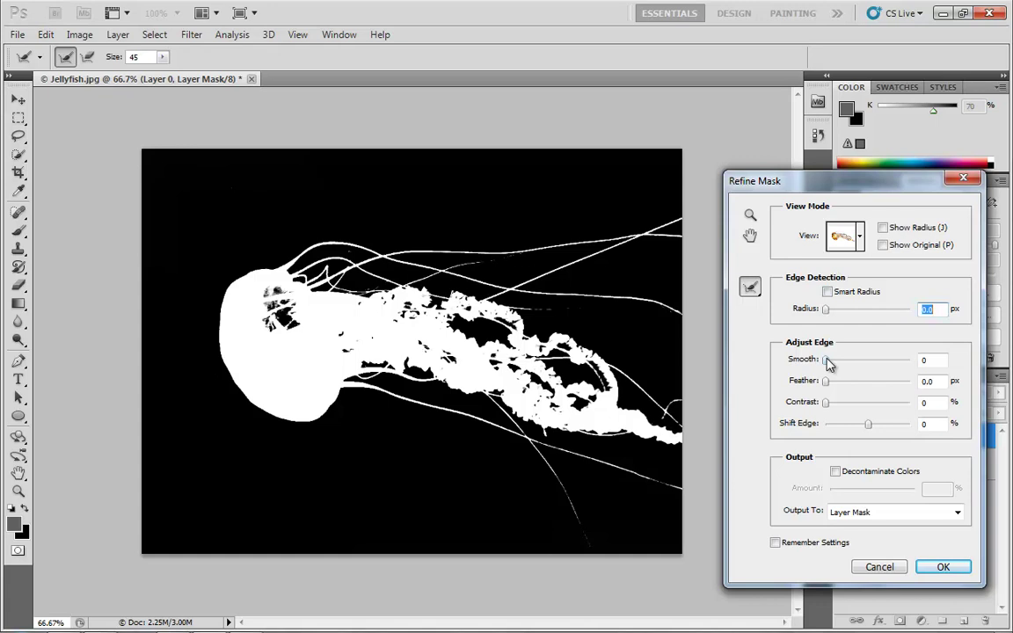
drag(827, 363, 758, 361)
drag(825, 381, 773, 384)
drag(827, 362, 877, 363)
drag(825, 402, 720, 399)
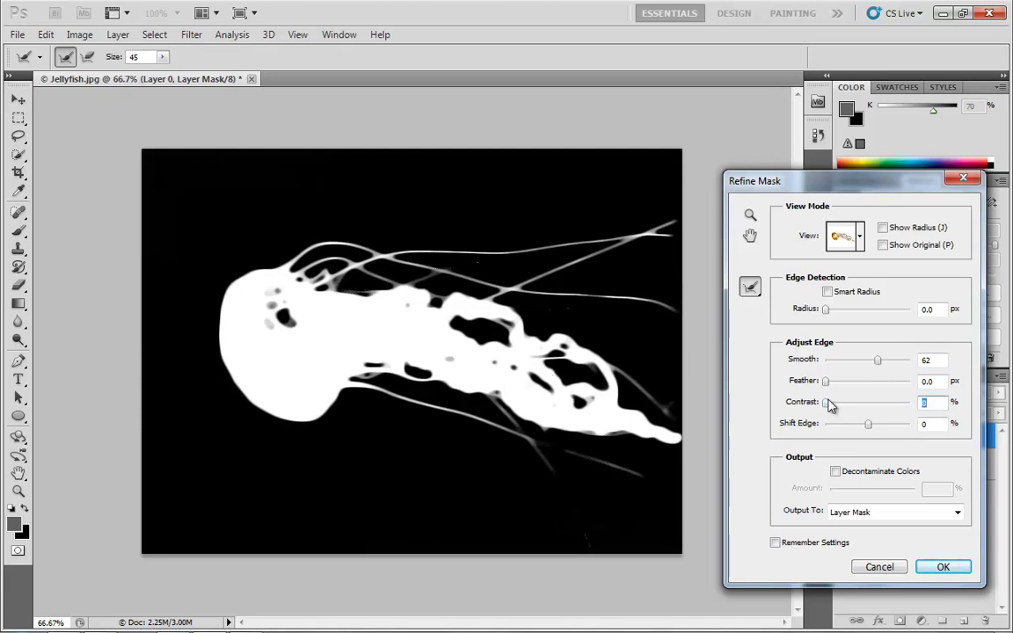
drag(825, 402, 879, 409)
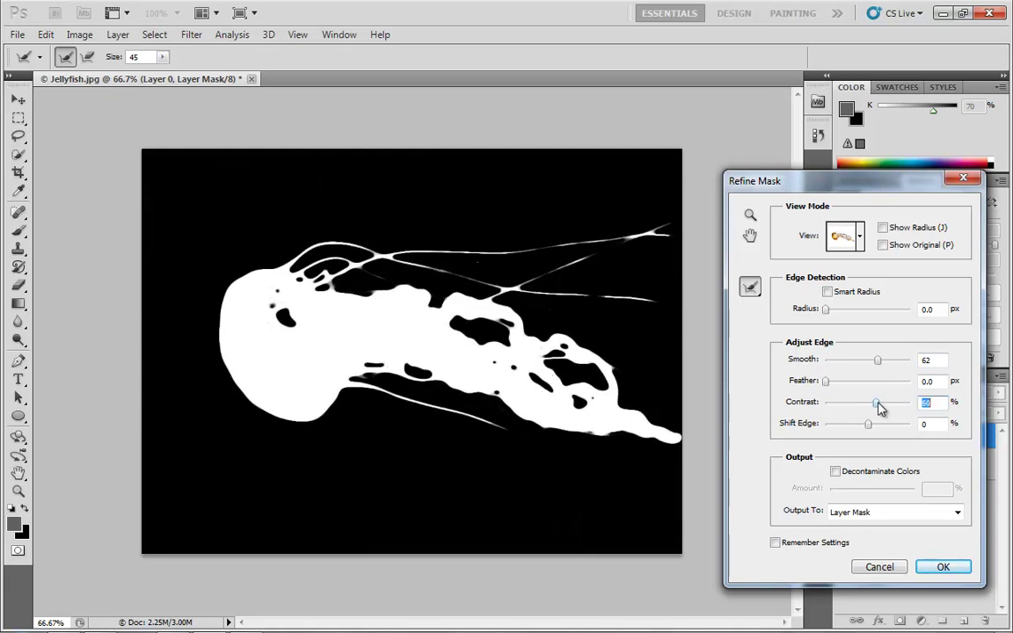
drag(878, 360, 769, 361)
drag(876, 403, 723, 365)
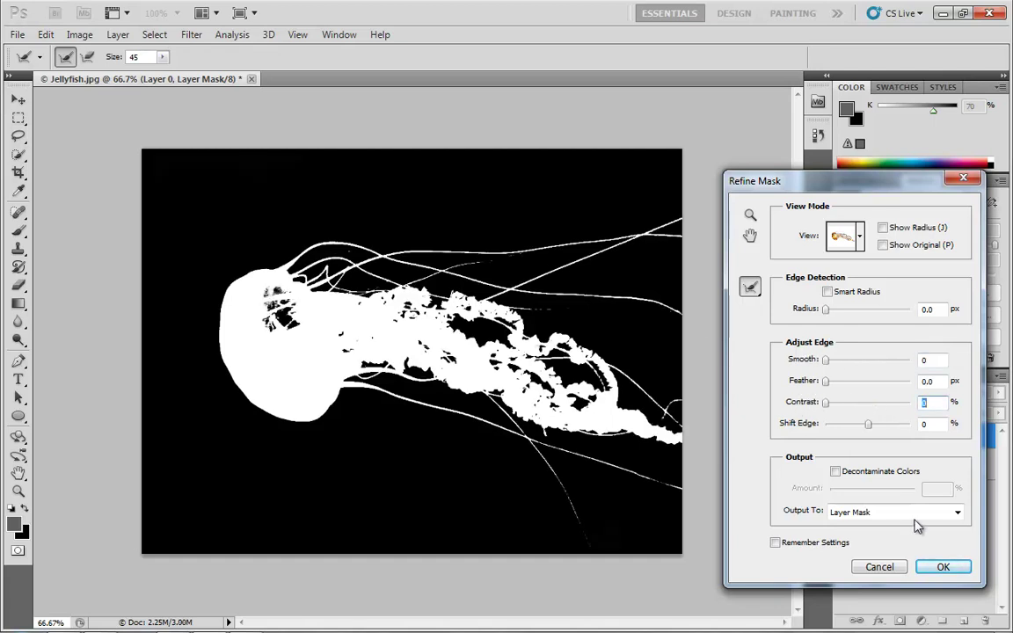
click(877, 567)
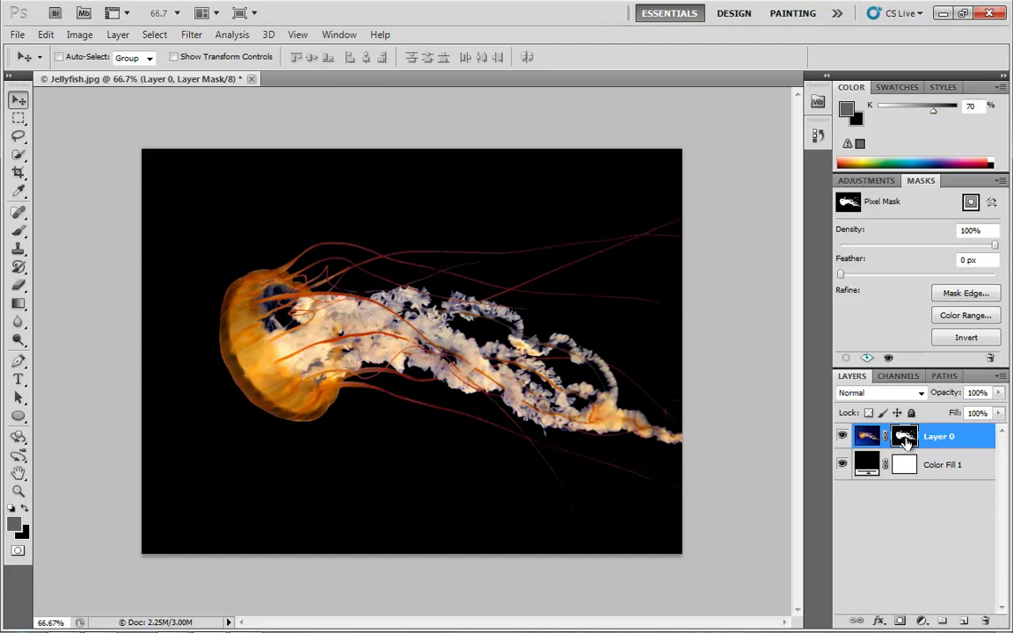
- Recolour the Color Fill 1 layer to dark green 0b2f13 in the Color Picker
double_click(871, 465)
click(686, 350)
drag(714, 295, 714, 278)
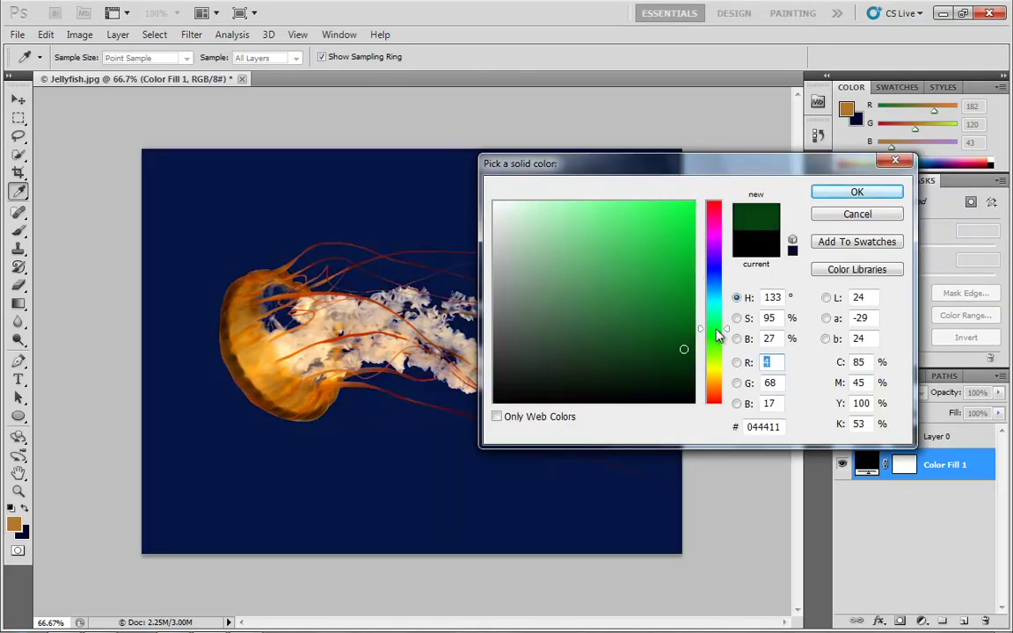
click(714, 329)
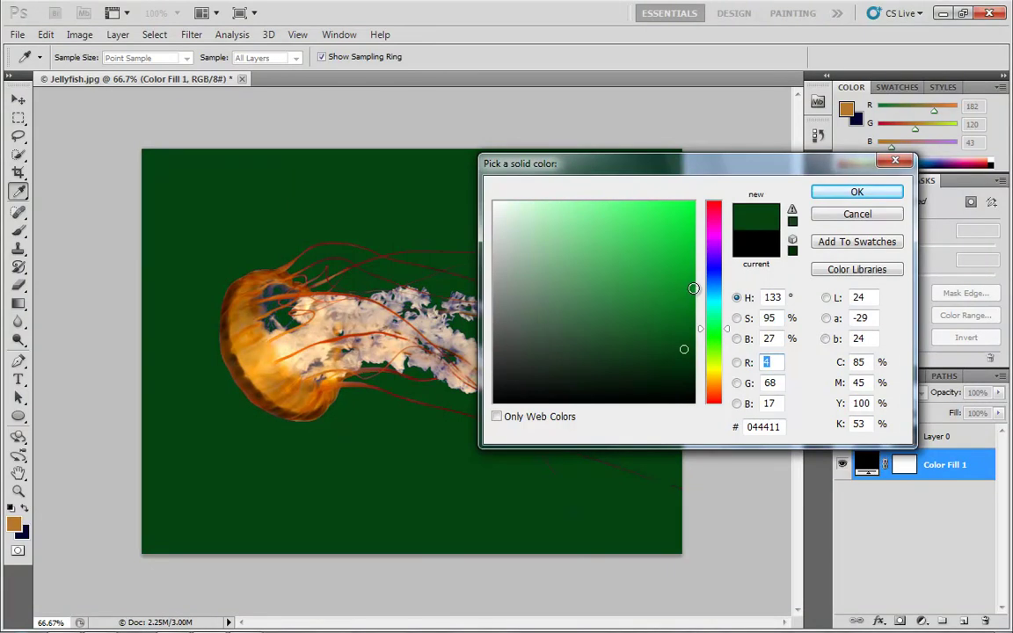
click(677, 301)
click(665, 327)
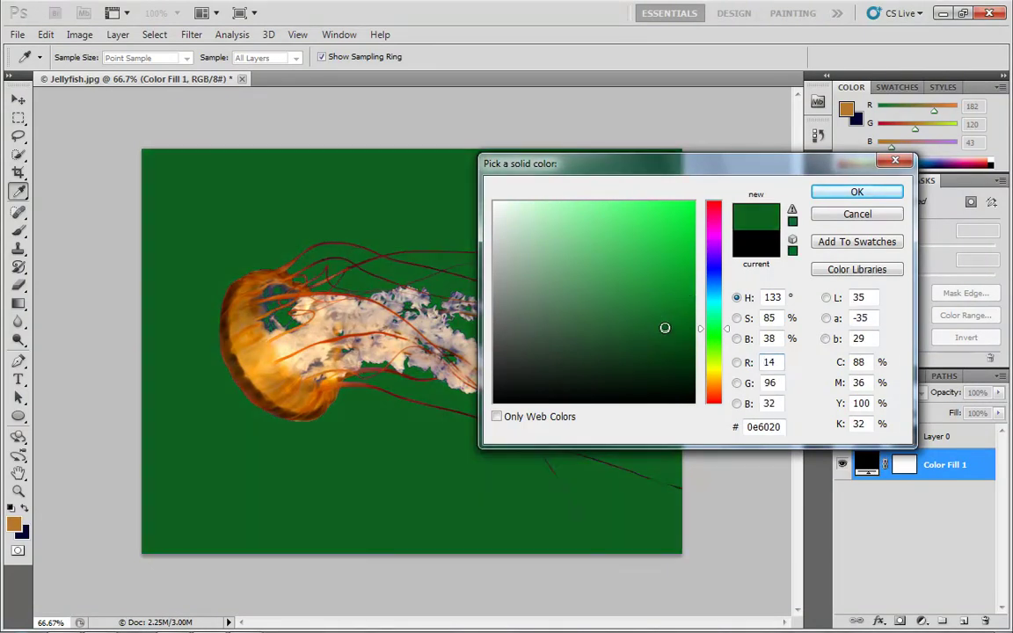
drag(662, 337, 648, 365)
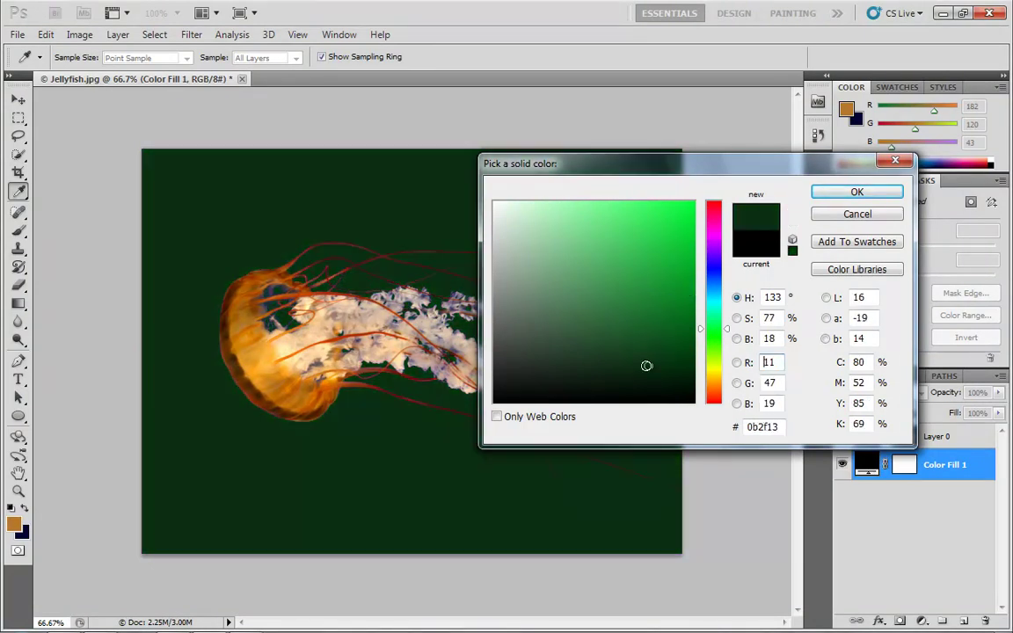
click(836, 195)
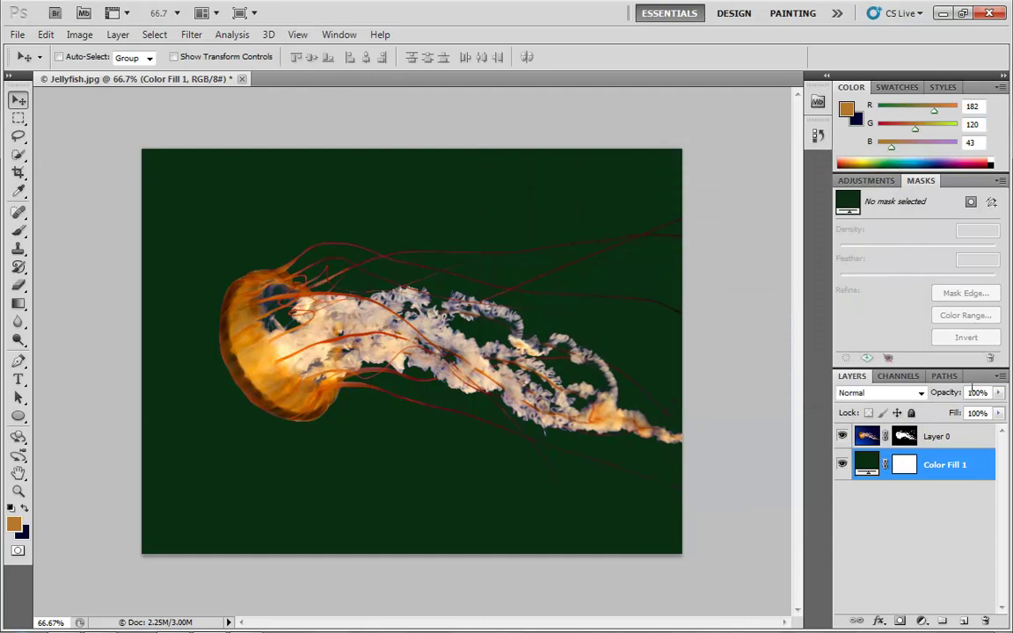
- Open Refine Mask for Layer 0's mask and try a slight Shift Edge
click(904, 435)
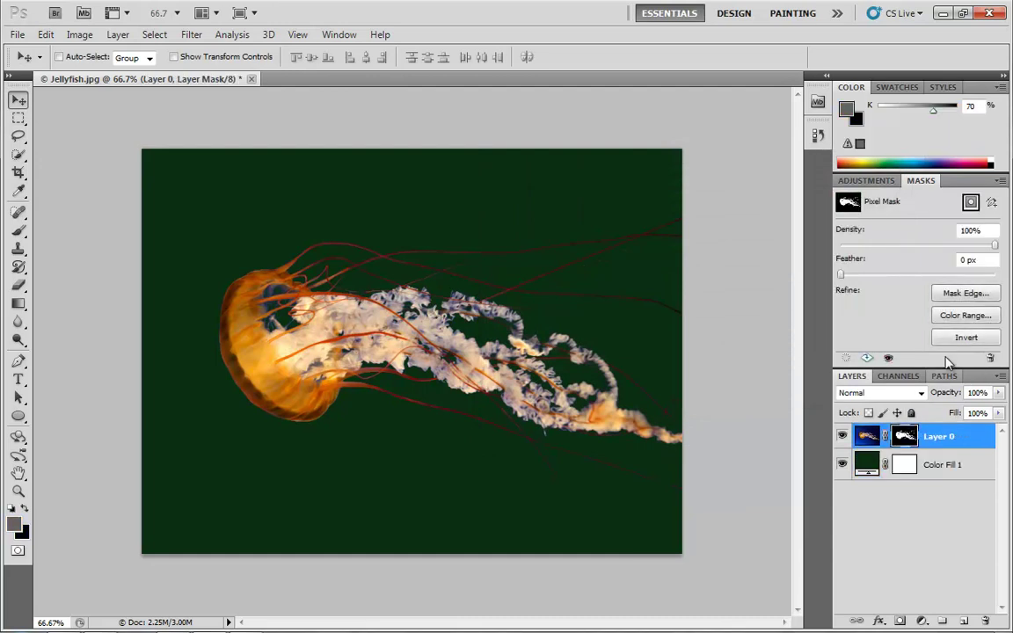
click(964, 295)
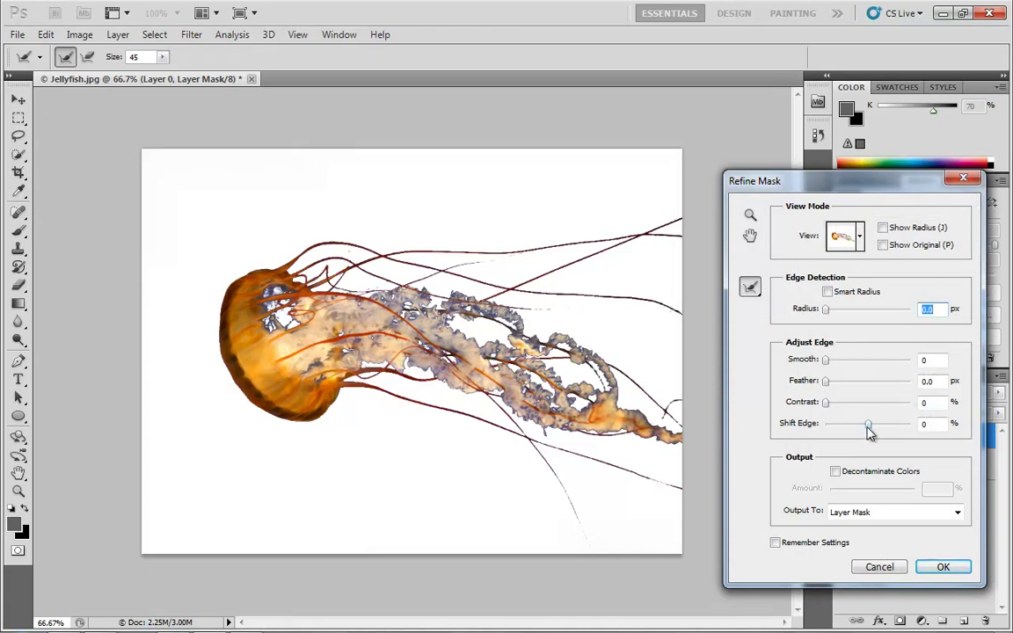
mouse_move(869, 426)
mouse_down()
mouse_move(904, 426)
mouse_move(831, 428)
mouse_move(867, 424)
mouse_up()
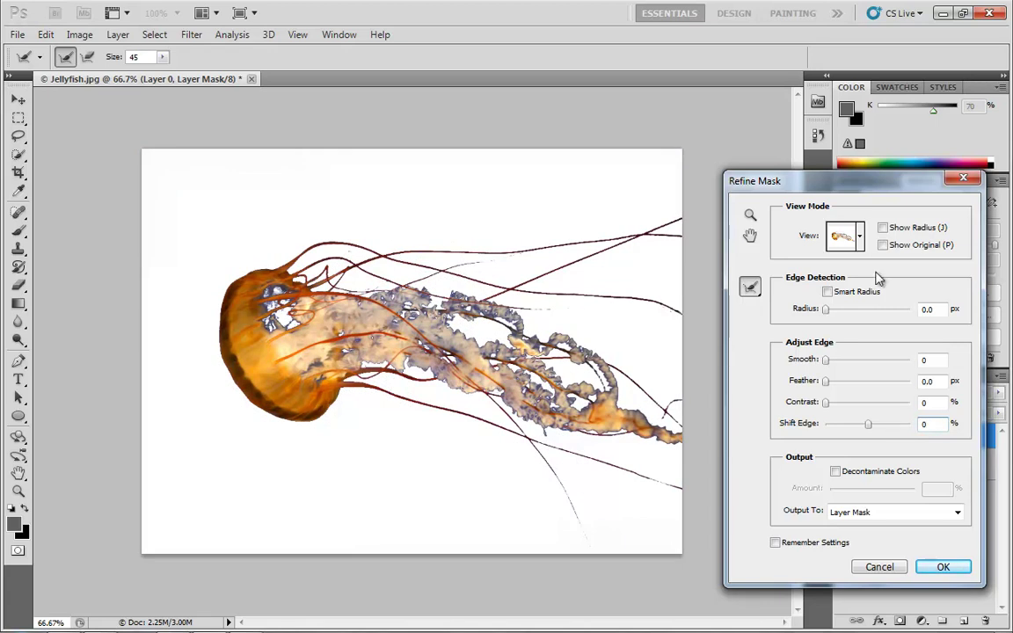
- Set the preview View to On White, toggling X to compare with the original
click(838, 239)
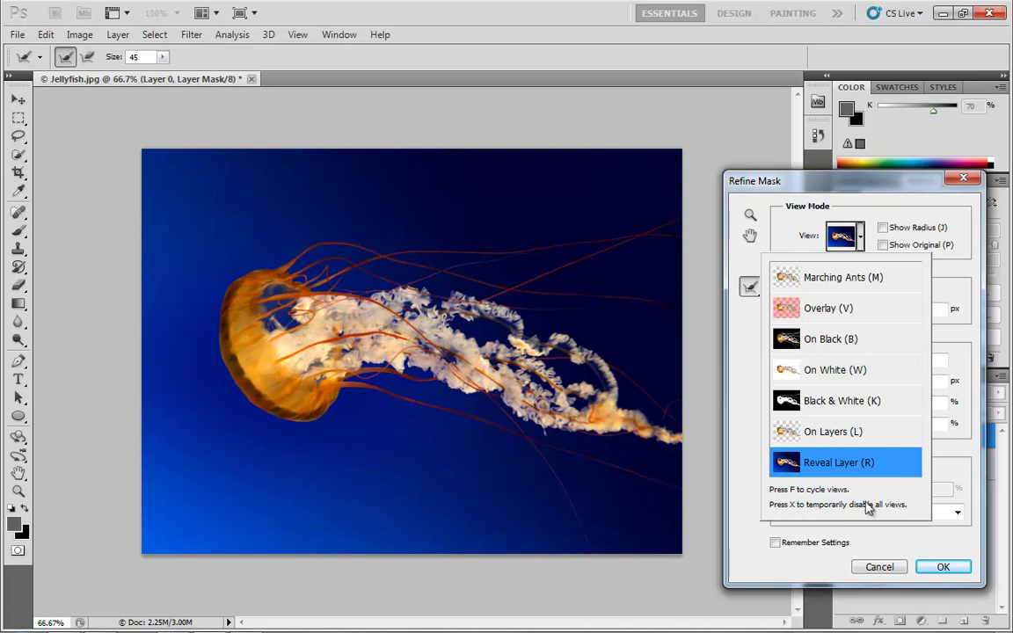
click(846, 369)
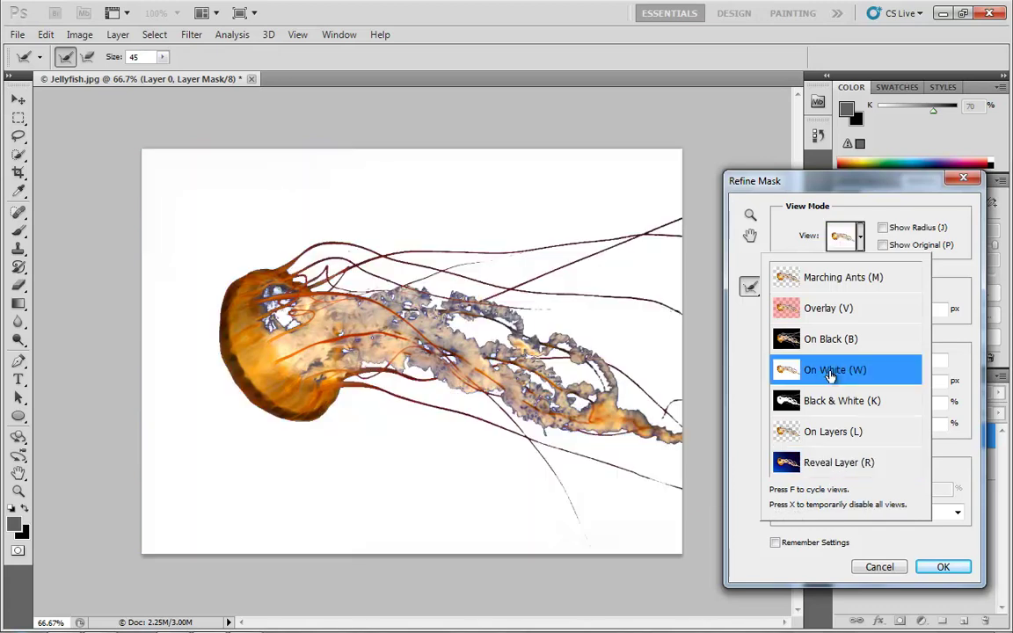
click(967, 334)
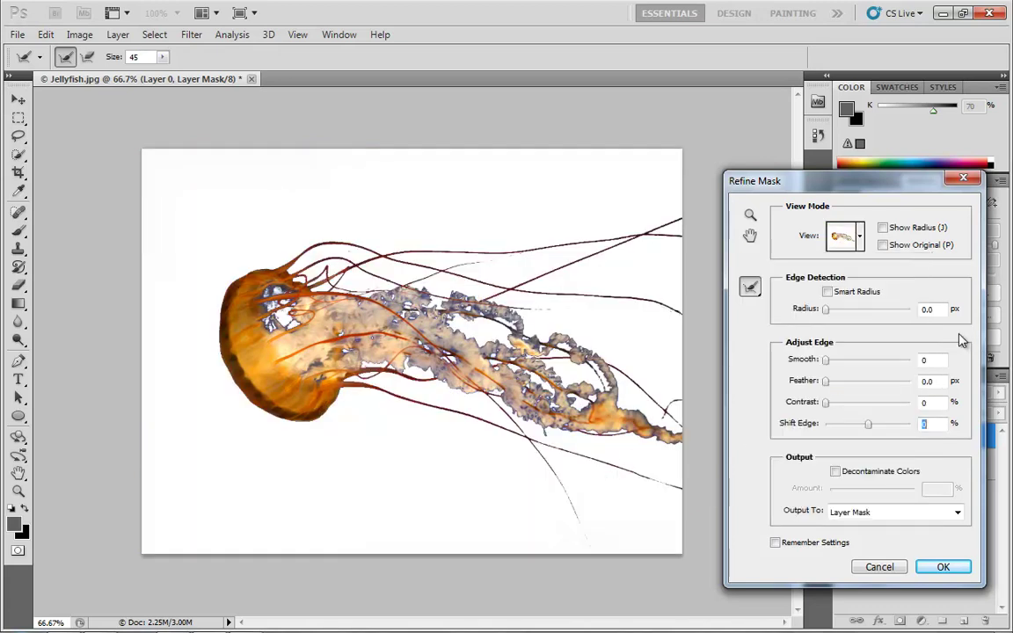
key(x)
key(x)
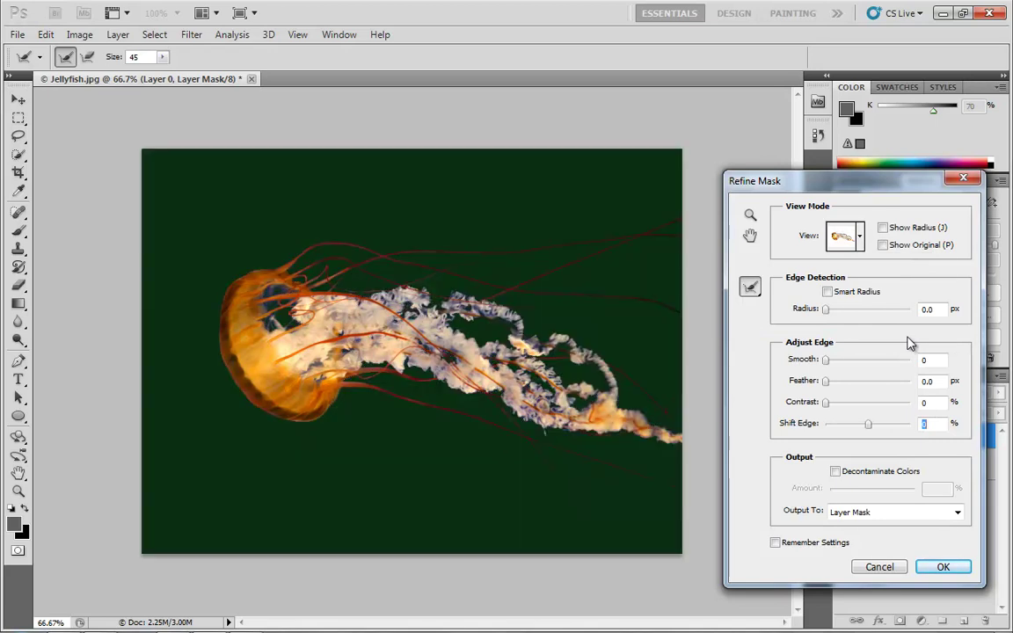
key(x)
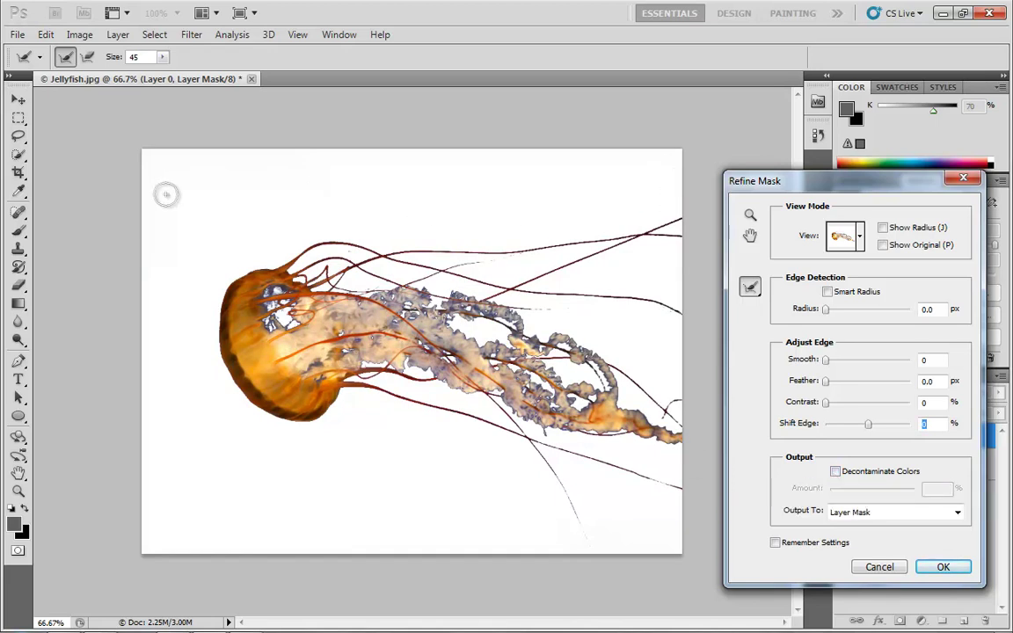
- Try Decontaminate Colors at 58%, then turn decontamination back off
click(835, 471)
drag(876, 494, 902, 496)
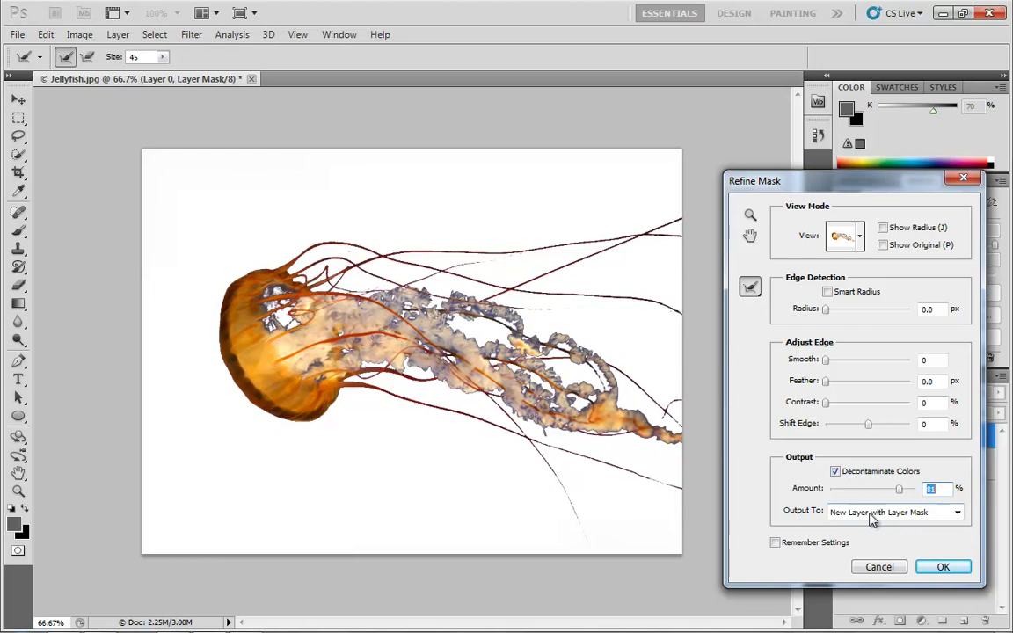
click(837, 472)
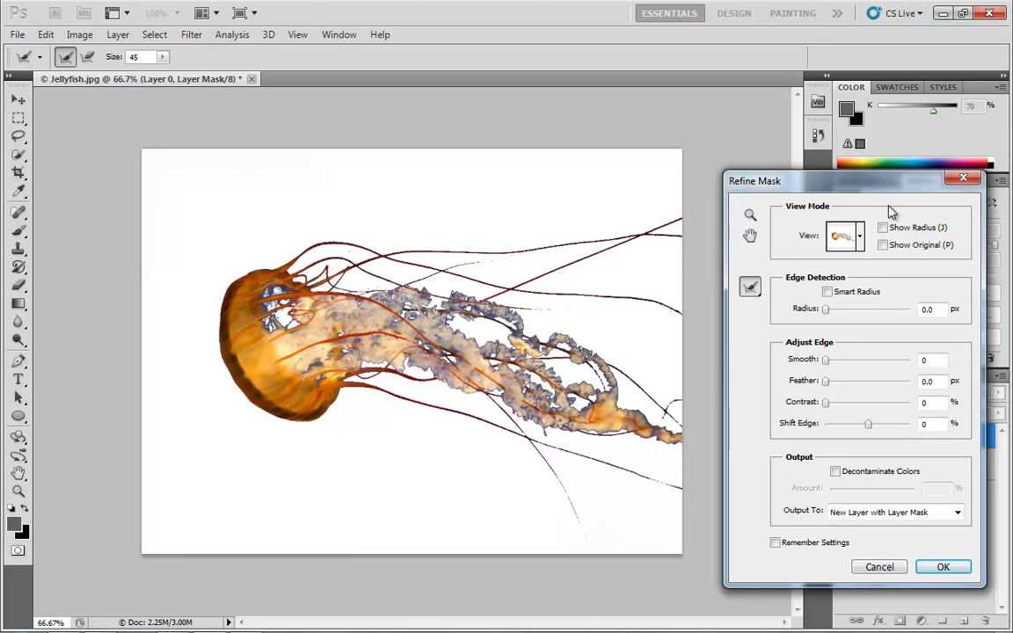
- Show the radius band, refine the bell's lower rim, and set Radius to about 5.8 px
click(846, 242)
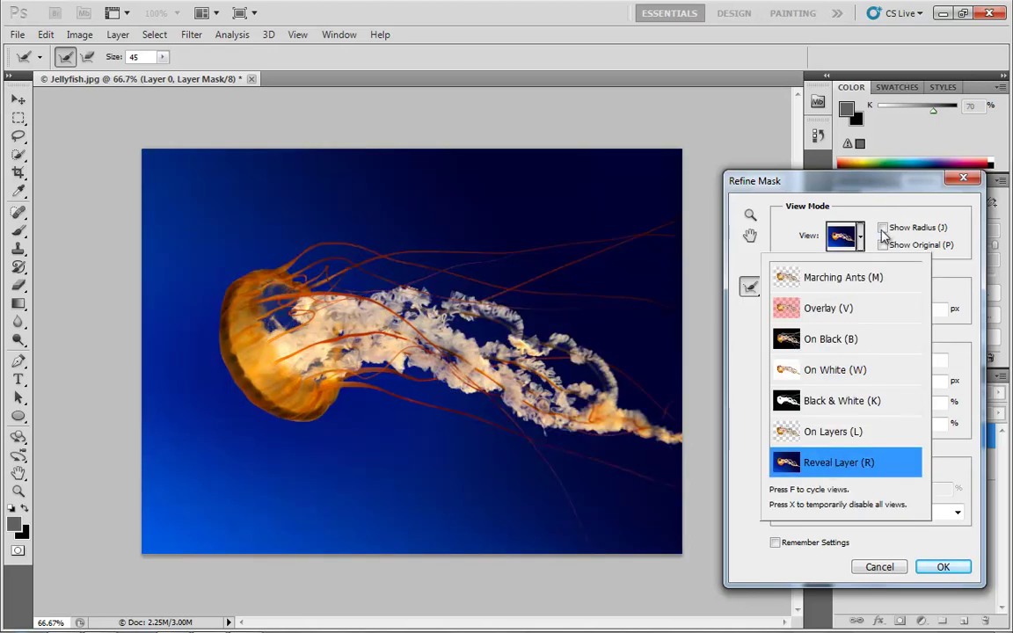
click(882, 228)
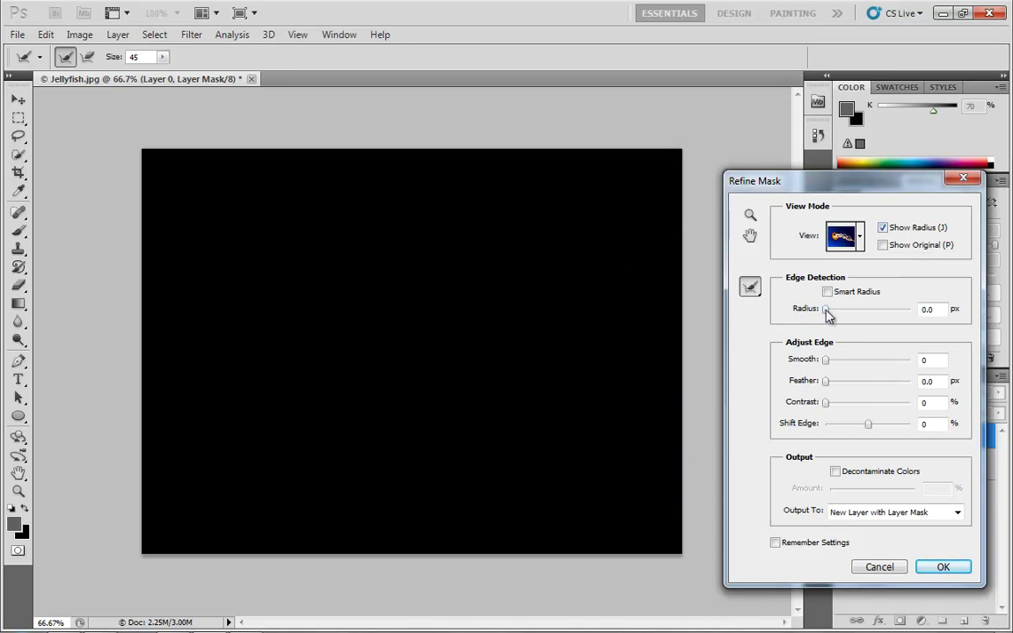
drag(829, 315, 862, 312)
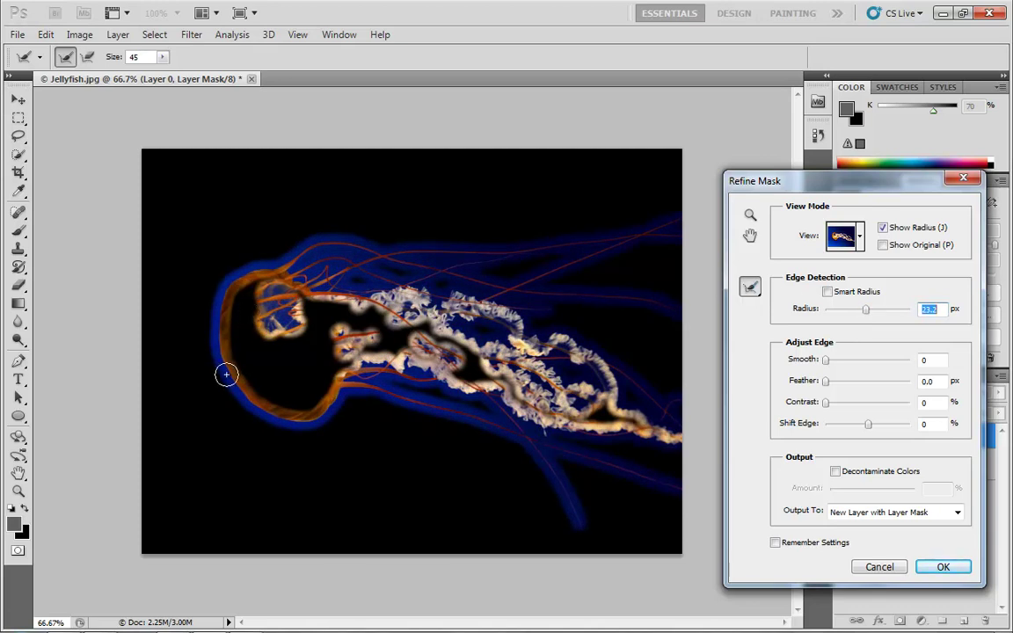
mouse_move(231, 381)
mouse_down()
mouse_move(254, 408)
mouse_move(289, 418)
mouse_move(319, 416)
mouse_move(335, 401)
mouse_up()
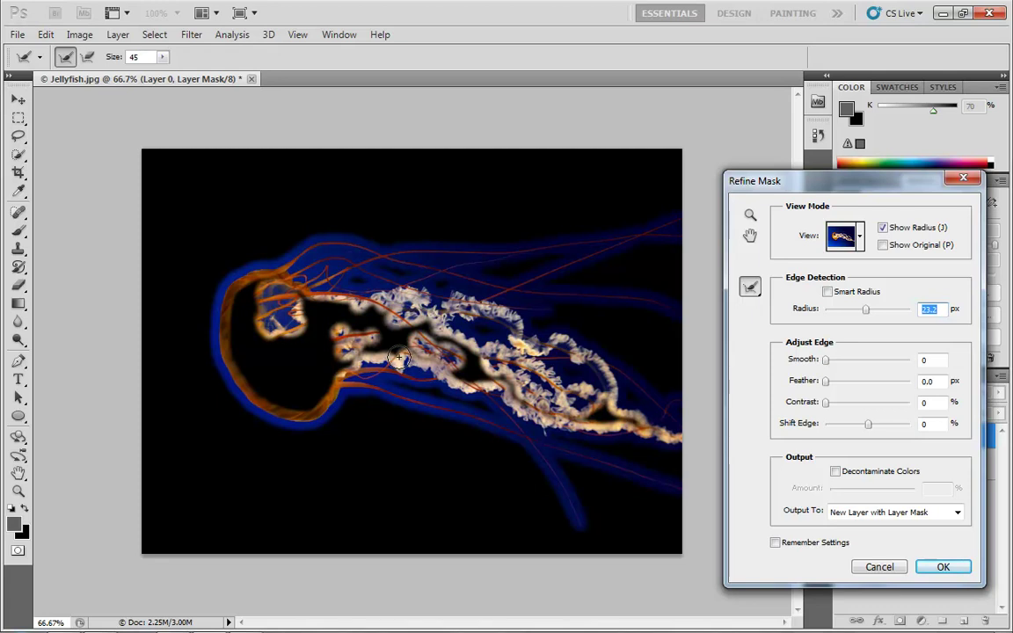
mouse_move(866, 310)
mouse_down()
mouse_move(915, 314)
mouse_move(839, 312)
mouse_move(871, 317)
mouse_move(853, 314)
mouse_up()
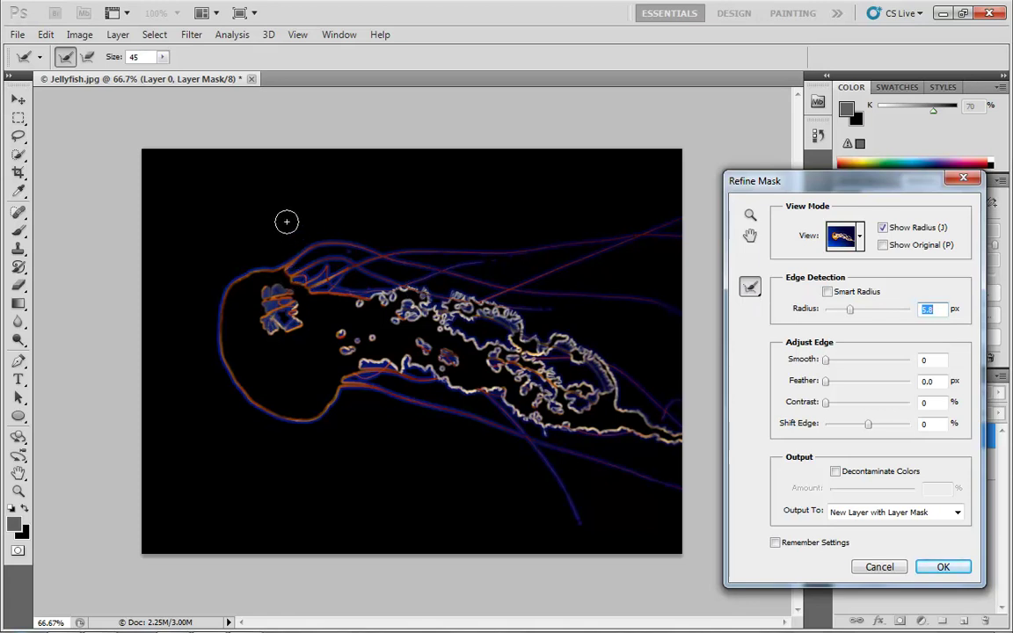
- With a smaller Refine Radius brush, paint refinement over the jellyfish's mouth and tentacles
click(221, 201)
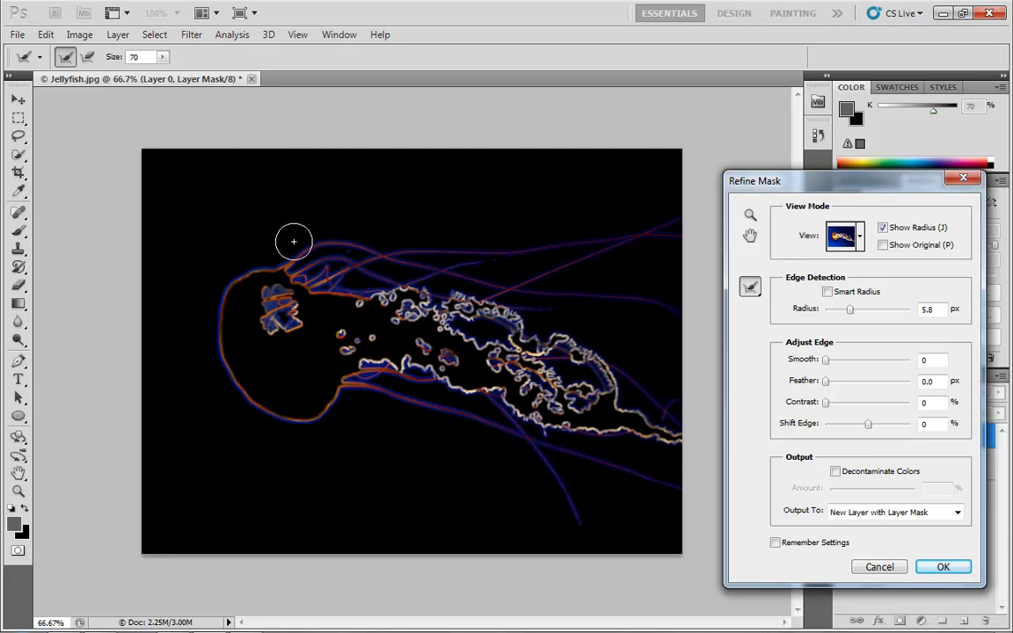
key(bracketleft)
key(bracketleft)
key(bracketleft)
mouse_move(295, 316)
mouse_down()
mouse_move(280, 320)
mouse_move(331, 311)
mouse_up()
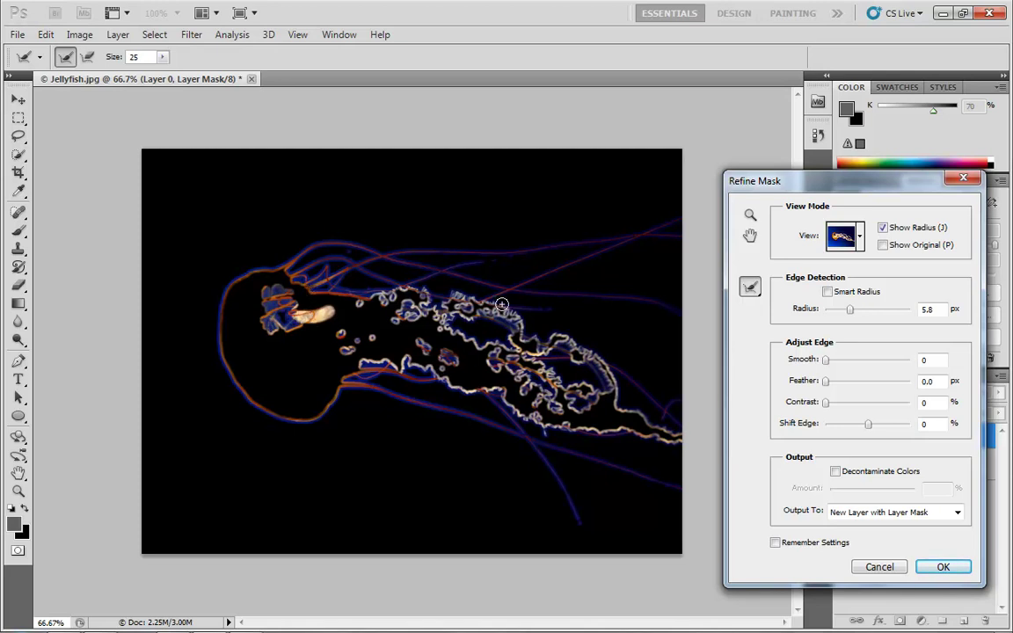
mouse_move(503, 306)
mouse_down()
mouse_move(571, 307)
mouse_move(503, 334)
mouse_move(569, 310)
mouse_up()
- Switch to the Erase Refinements Tool and set Radius to 7.5 px
click(749, 288)
click(831, 300)
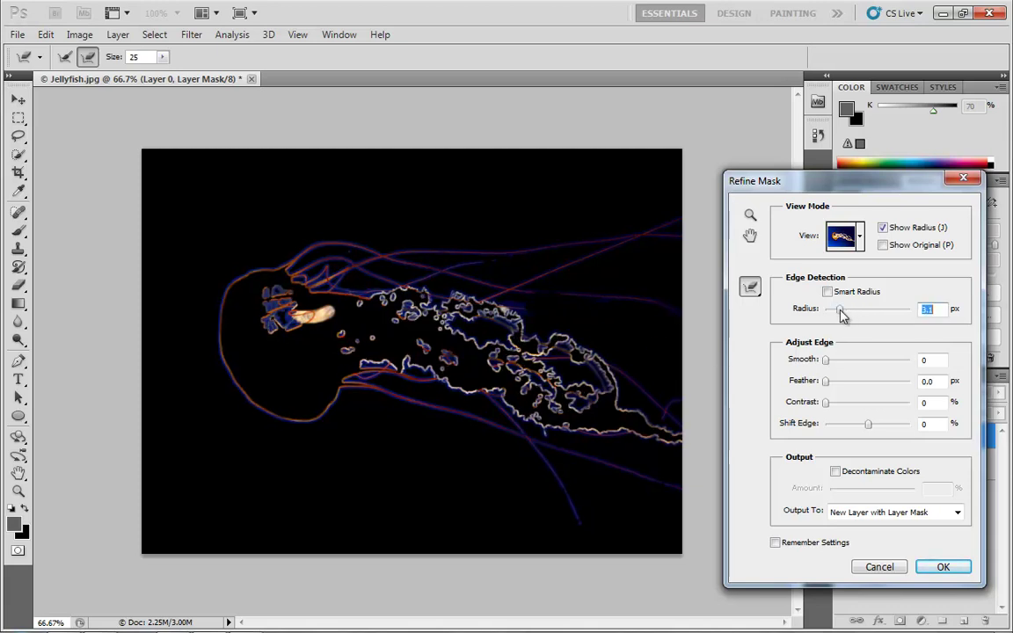
drag(843, 314, 849, 315)
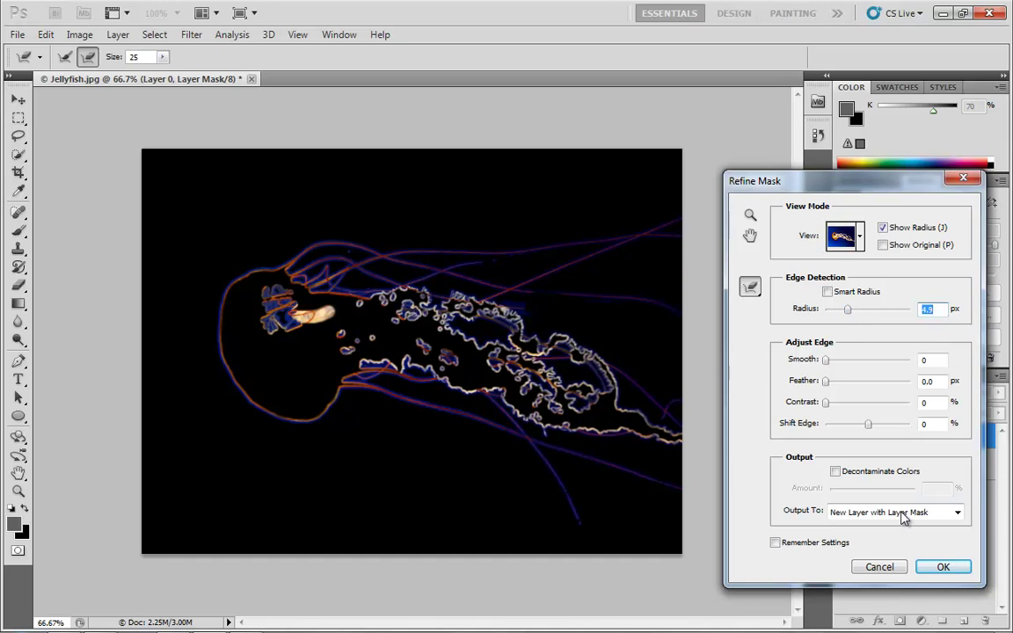
text(7.5)
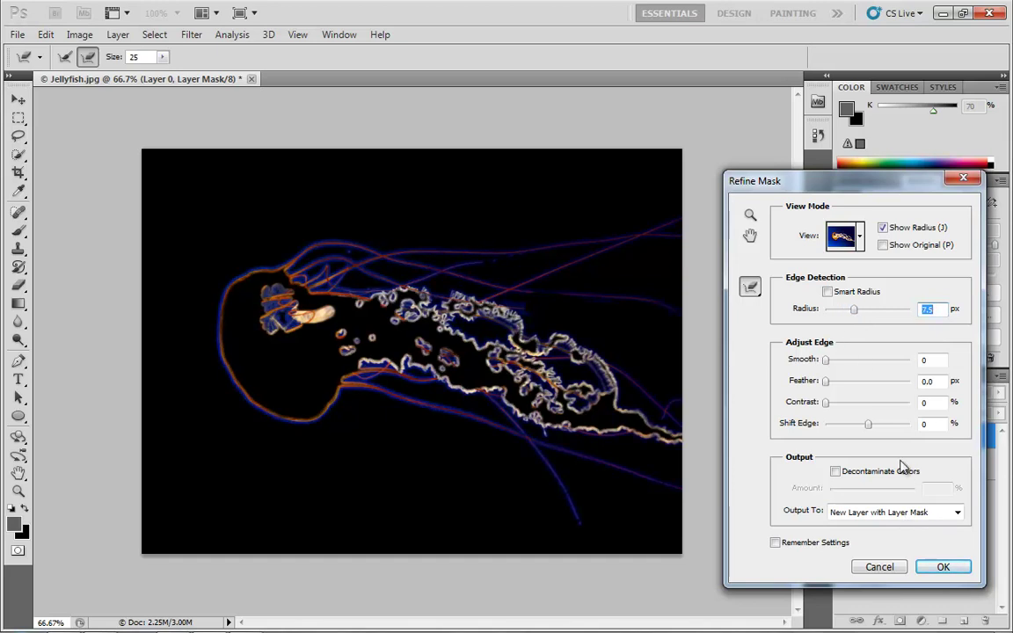
- Hide the radius band, preview On White, and keep Output To: New Layer with Layer Mask
click(883, 228)
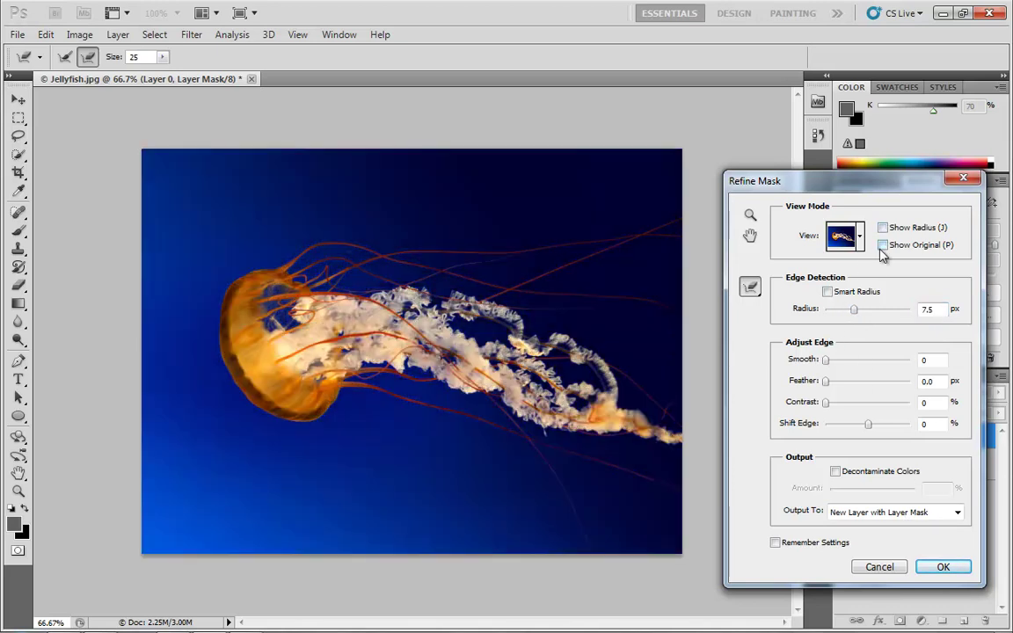
click(846, 236)
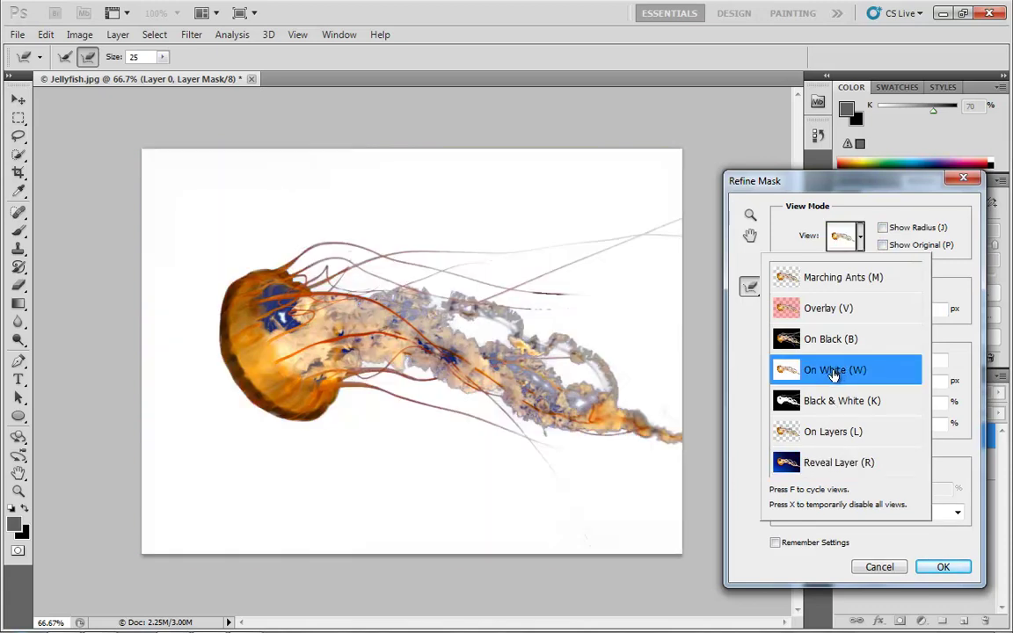
click(958, 512)
click(883, 254)
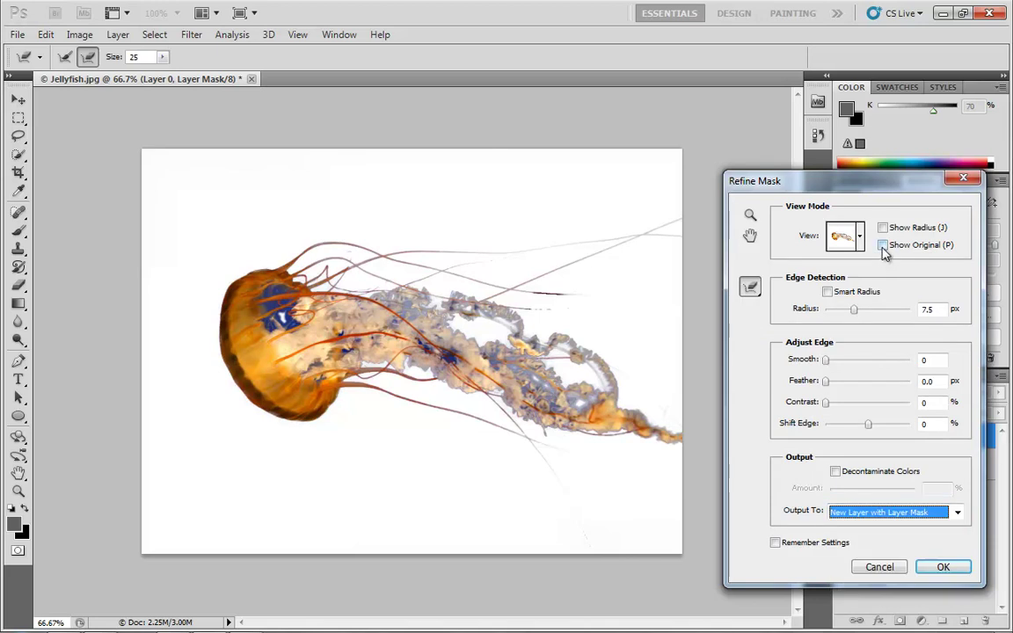
- Toggle Show Original repeatedly to compare the refined mask, keeping Radius near 7.5 px
click(884, 247)
click(884, 246)
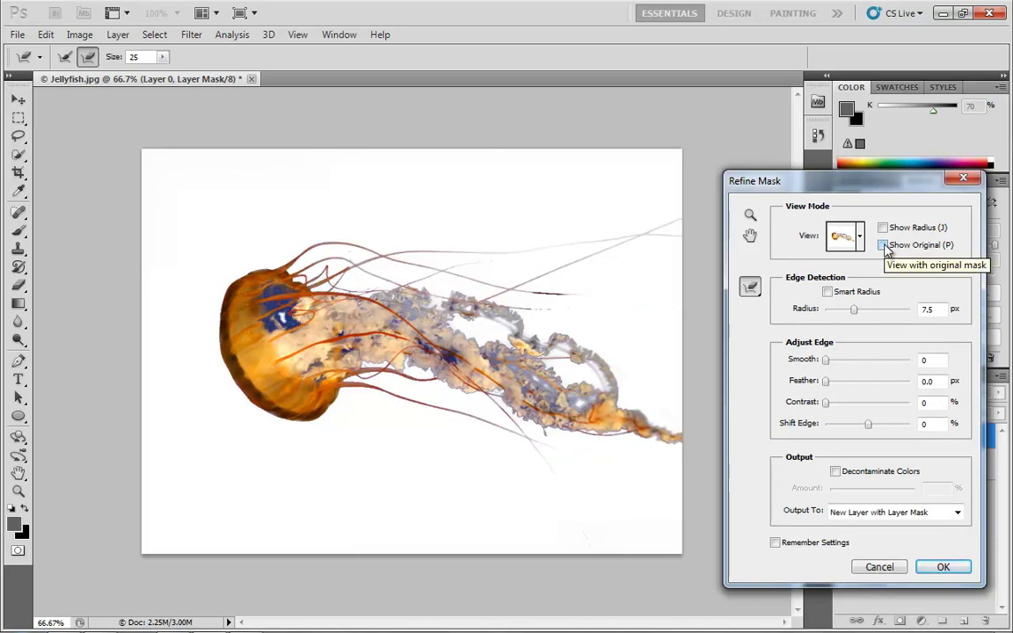
click(885, 247)
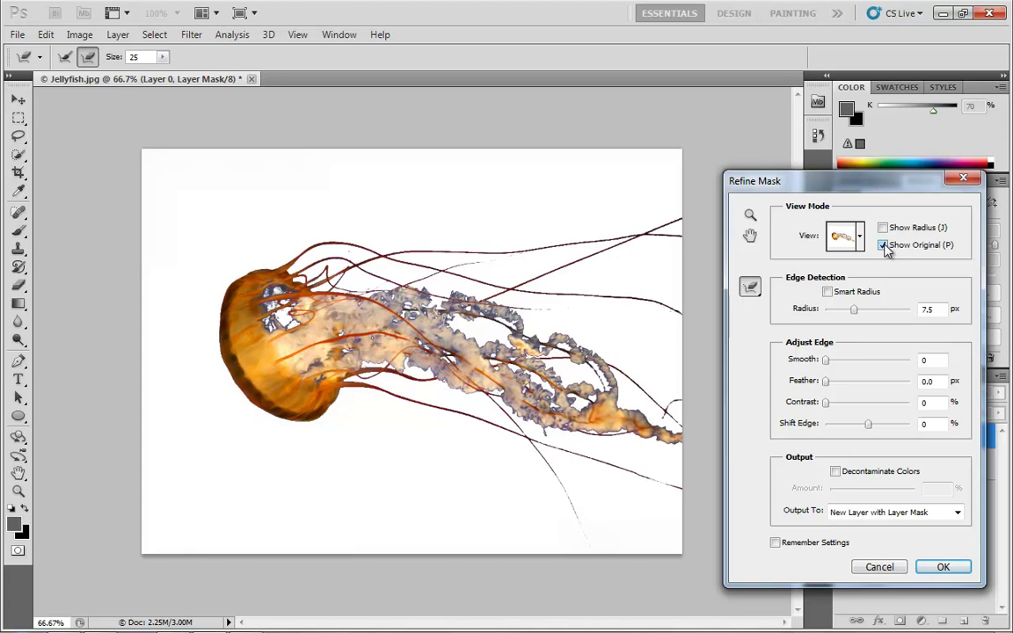
click(883, 246)
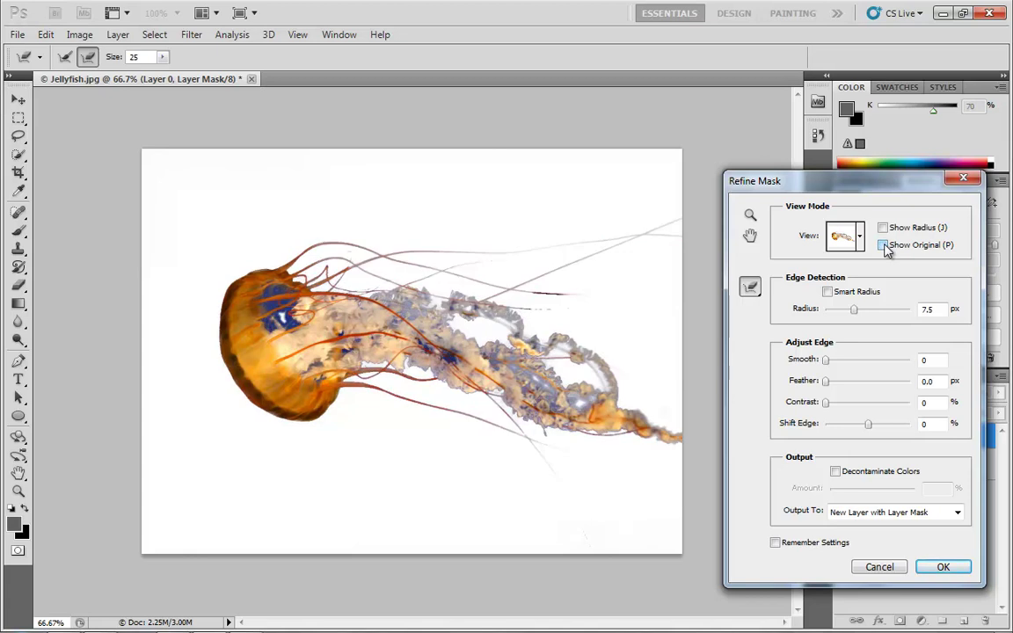
click(884, 246)
mouse_move(854, 311)
mouse_down()
mouse_move(826, 311)
mouse_move(858, 315)
mouse_up()
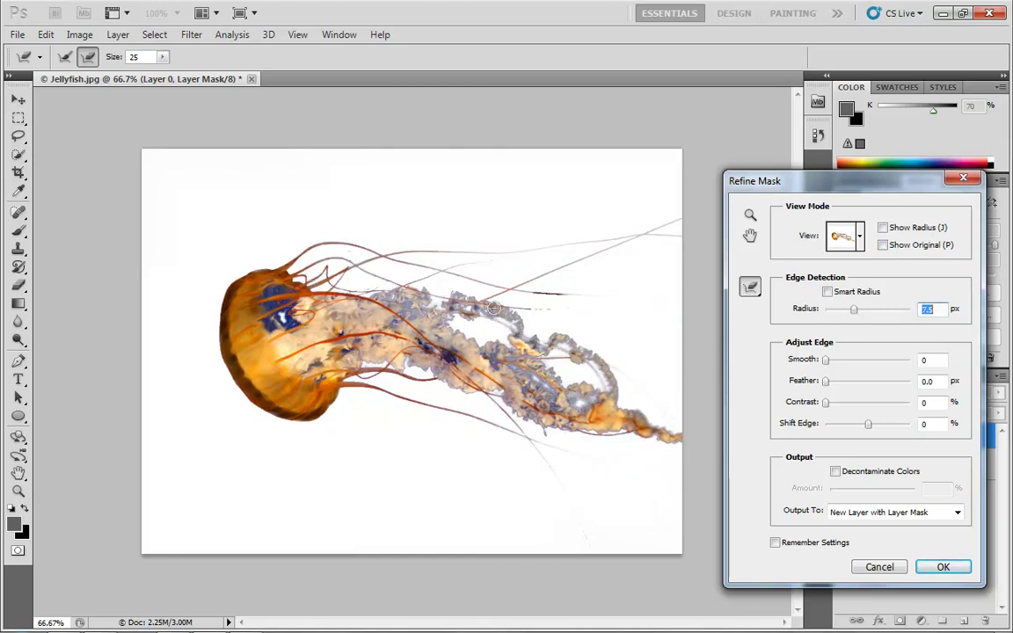
click(883, 245)
click(883, 246)
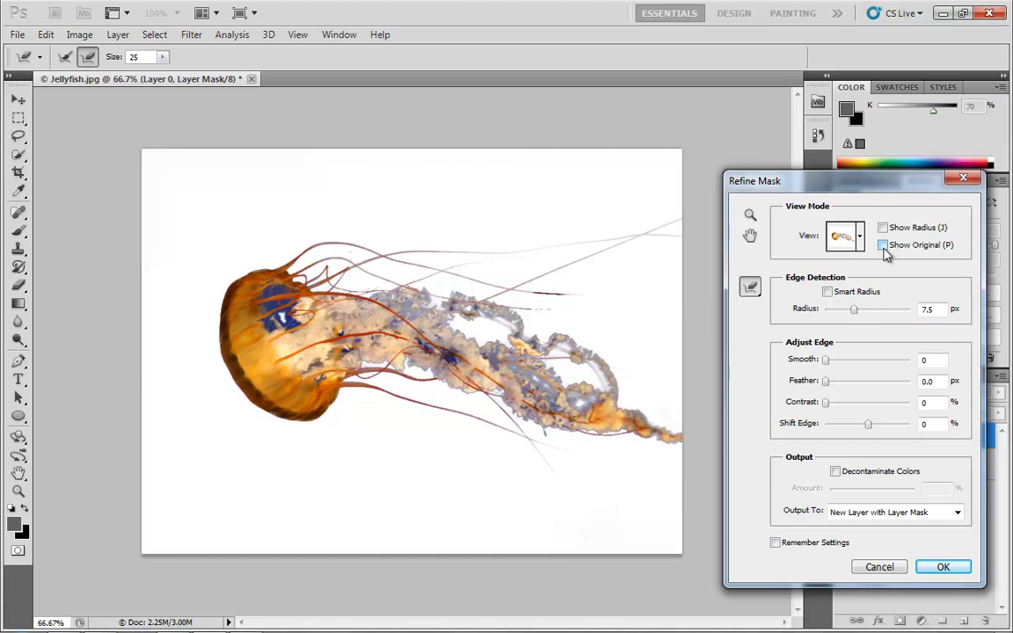
- Accept the refinement, show Layer 0 instead of Layer 0 copy, and delete Layer 0 copy
click(943, 567)
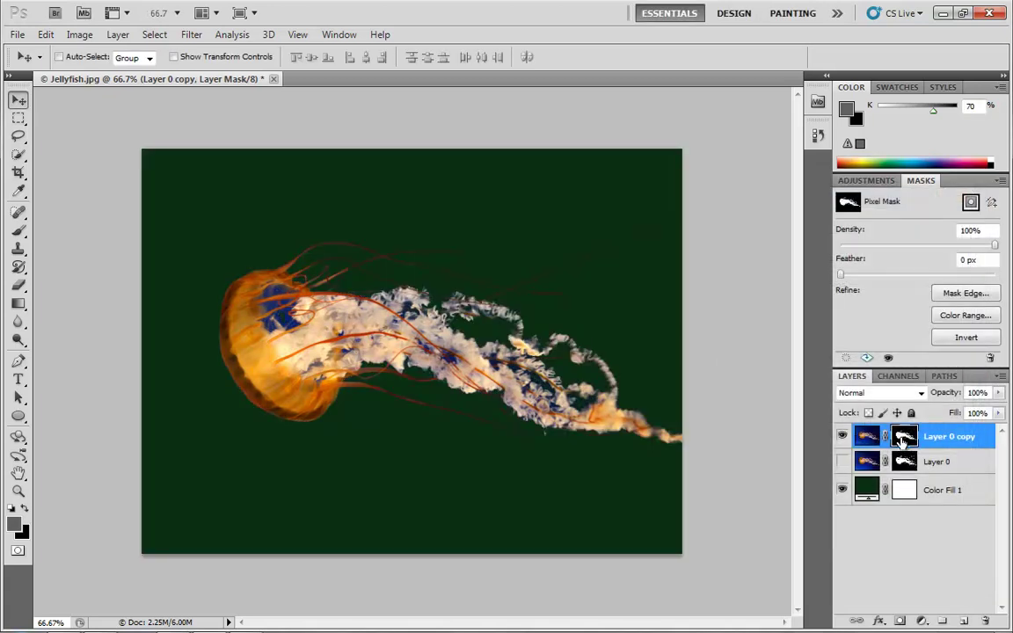
click(843, 436)
click(844, 462)
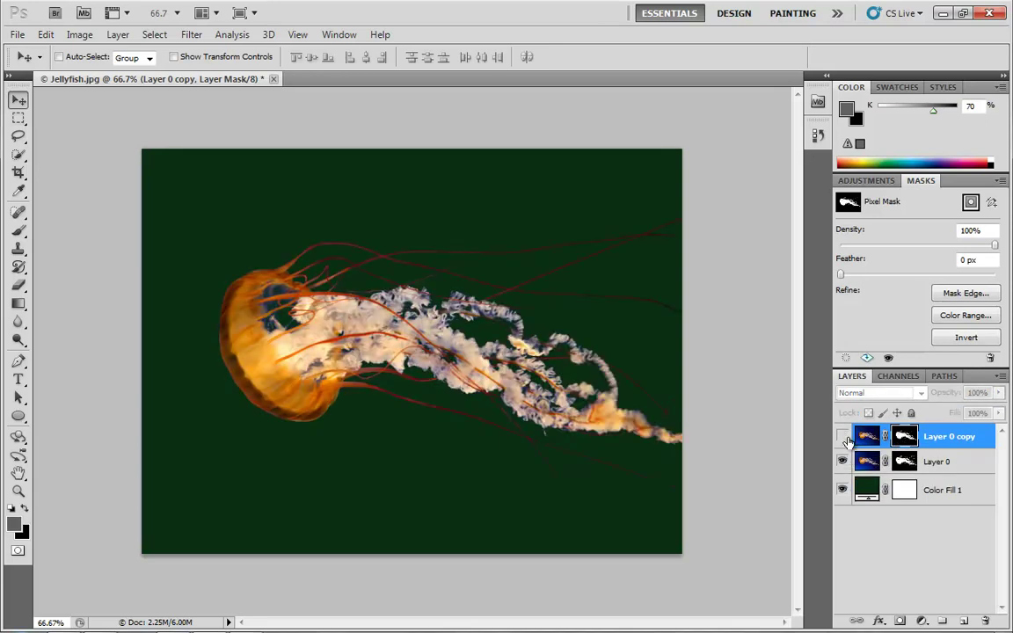
drag(865, 436, 986, 622)
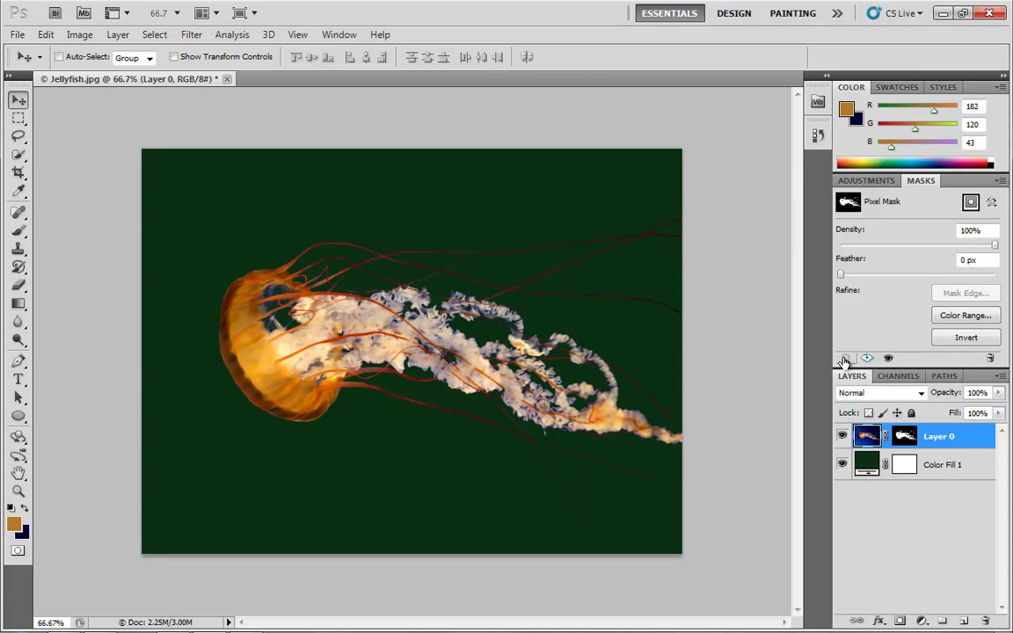
- Load Layer 0's mask as a selection, try Apply Mask, then undo it
key(ctrl+backslash)
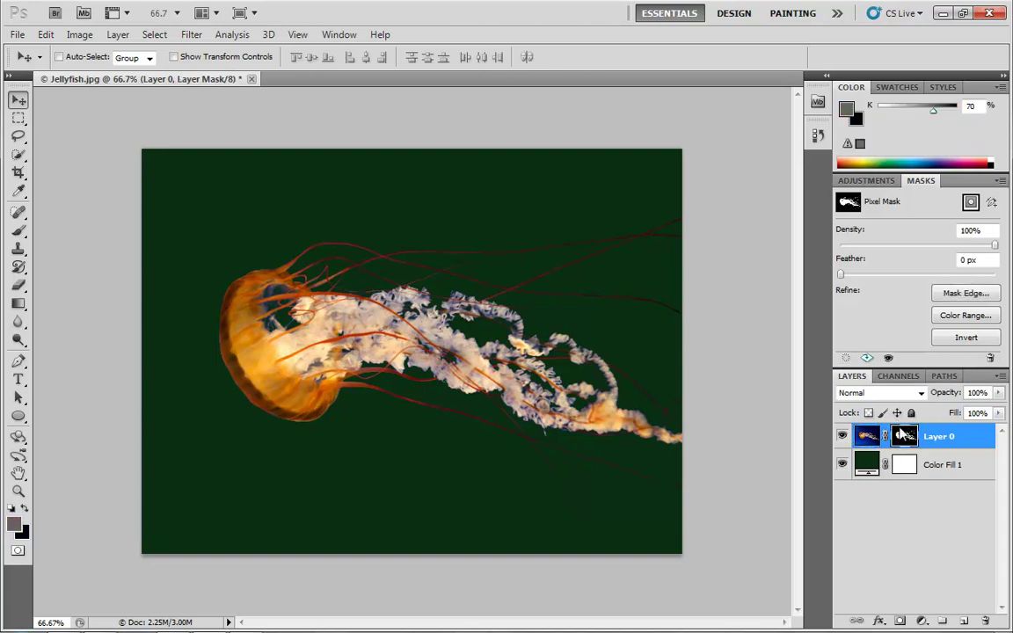
click(845, 360)
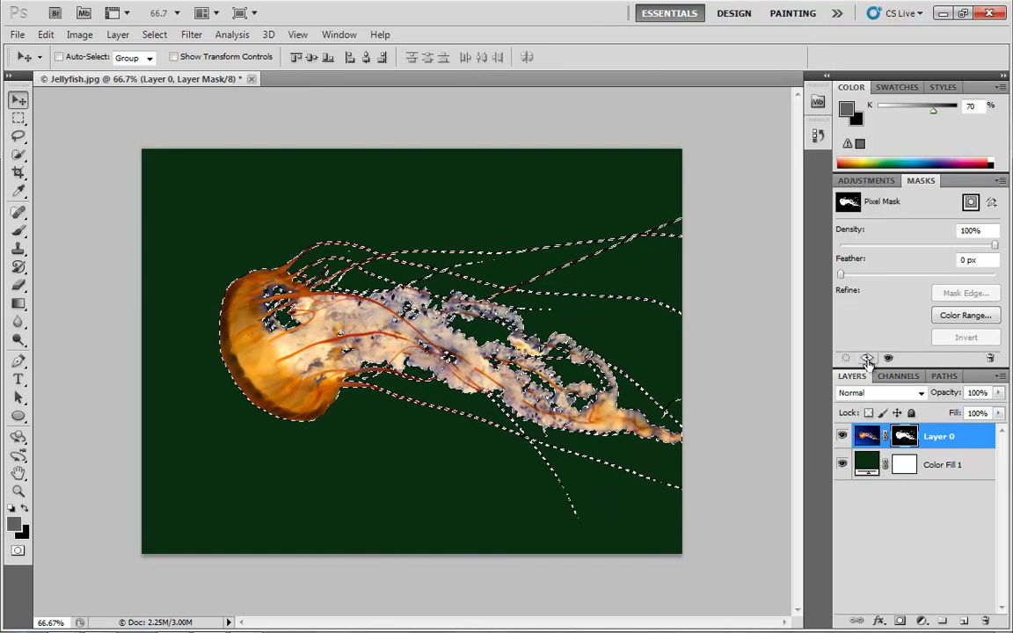
click(866, 358)
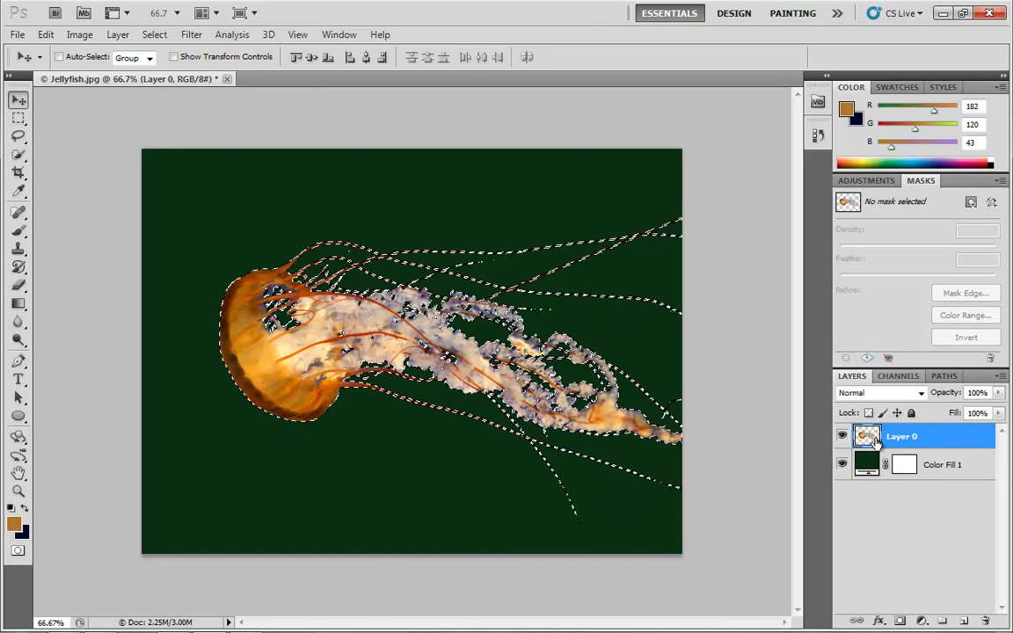
key(ctrl+z)
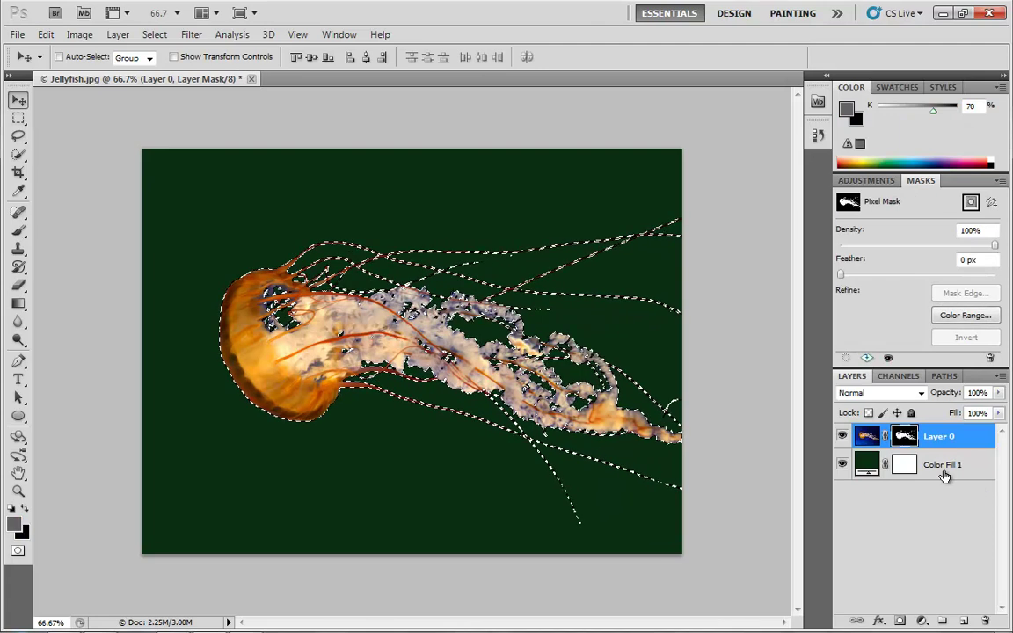
- Disable and re-enable the layer mask several times to compare, leaving it enabled
click(889, 358)
click(889, 359)
click(889, 359)
click(889, 359)
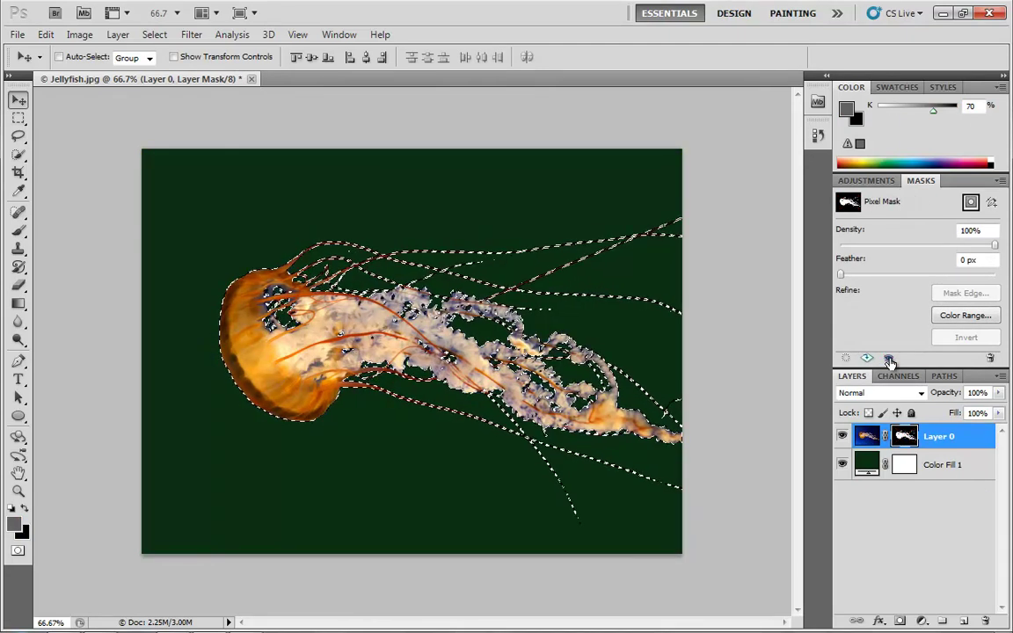
right_click(906, 437)
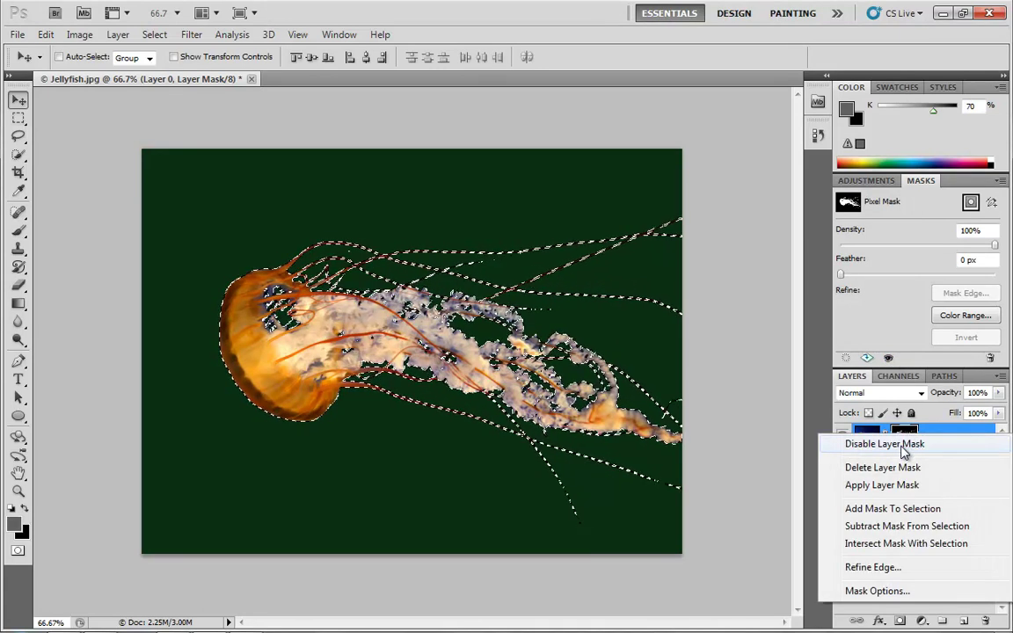
click(888, 361)
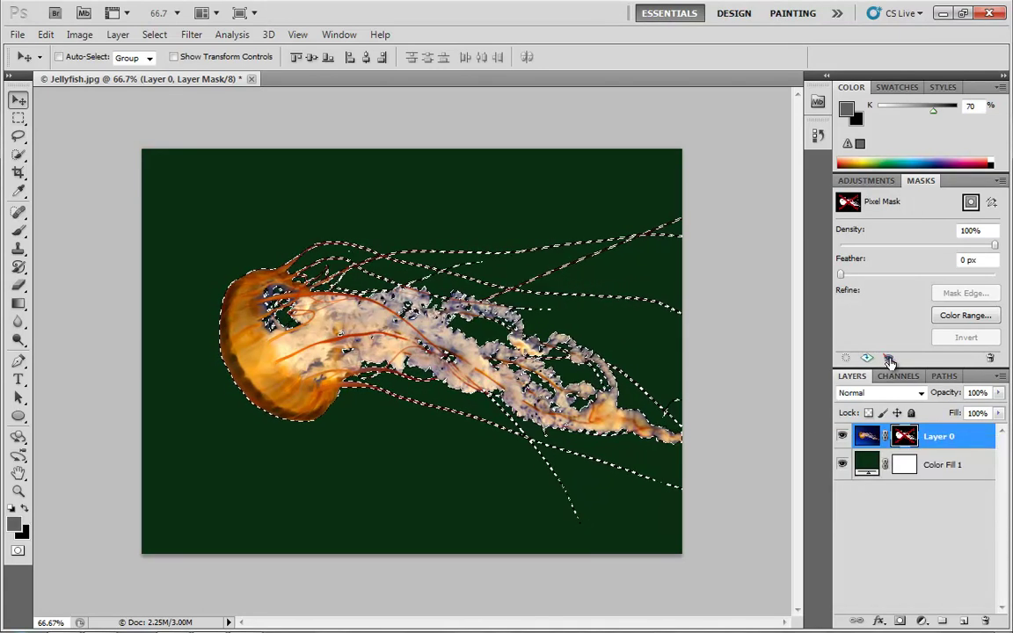
click(888, 361)
click(888, 361)
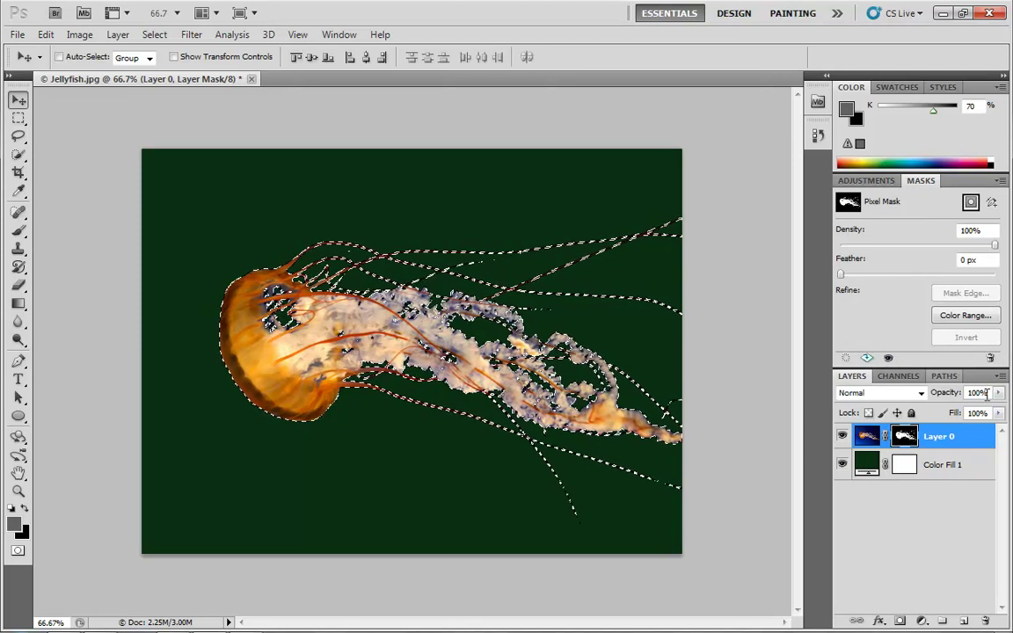